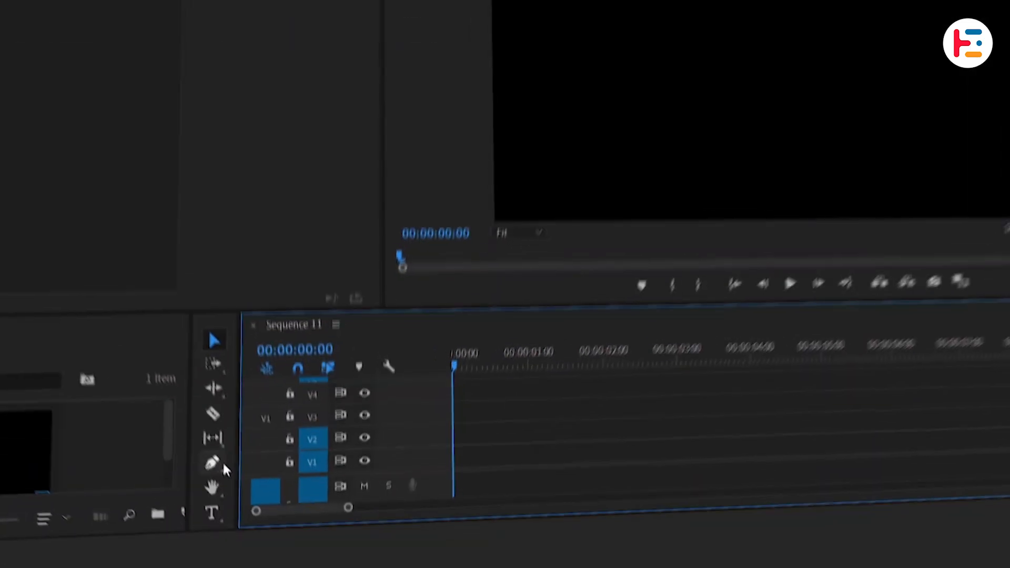
Step: Draw a rectangle covering the whole frame with the Rectangle tool as the background
left_click(252, 510)
left_click_drag(231, 473, 255, 462)
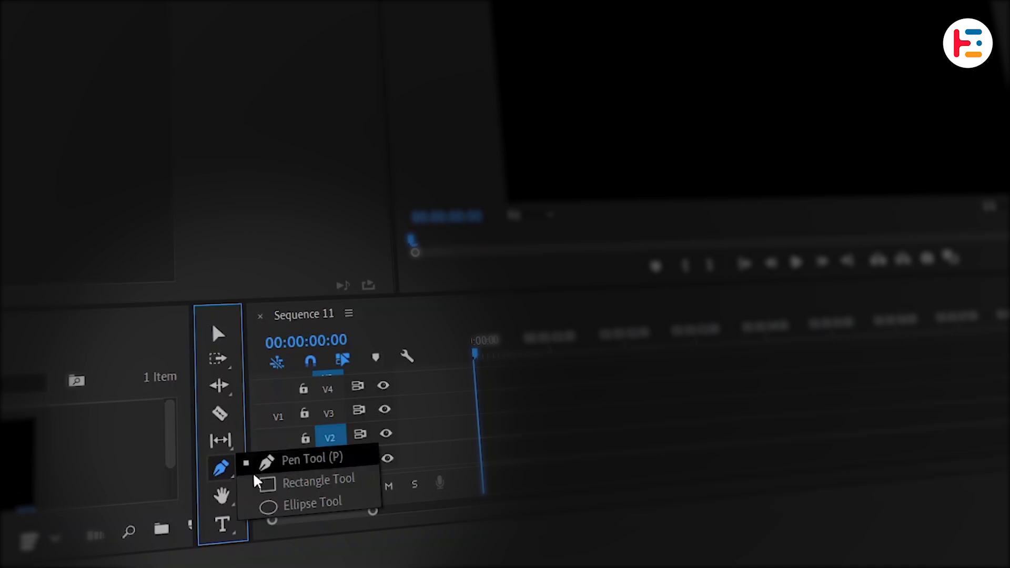
left_click(305, 480)
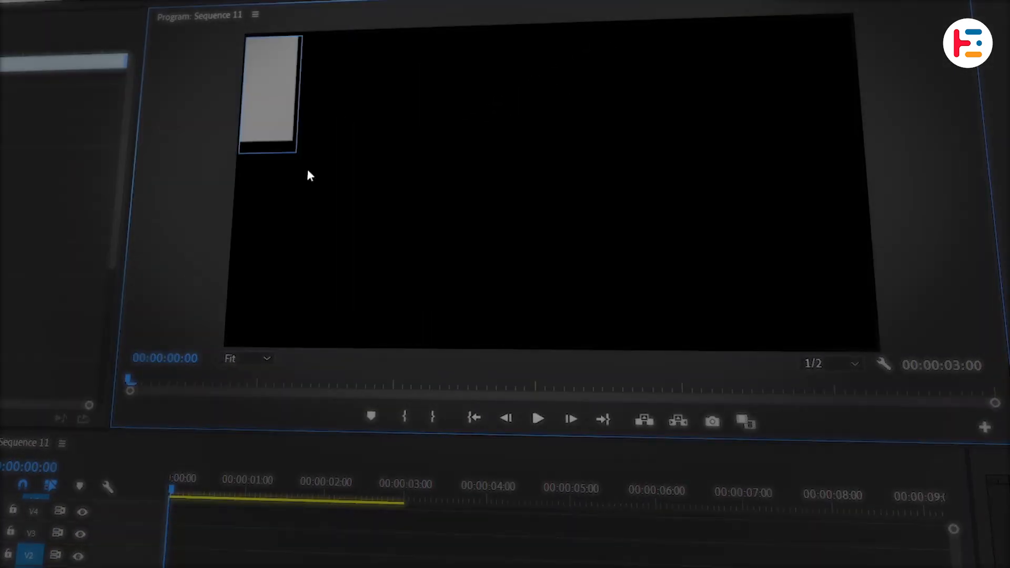
left_click_drag(309, 175, 873, 350)
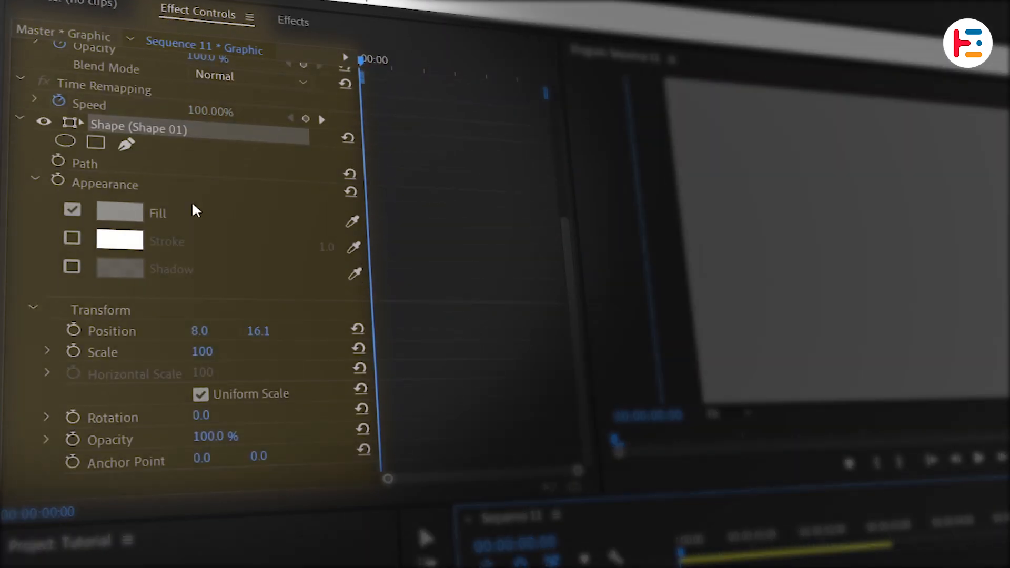
Step: Set the background rectangle's fill colour to 060f18 and deselect its clip
left_click(120, 211)
left_click(547, 340)
left_click(626, 422)
type("060f18")
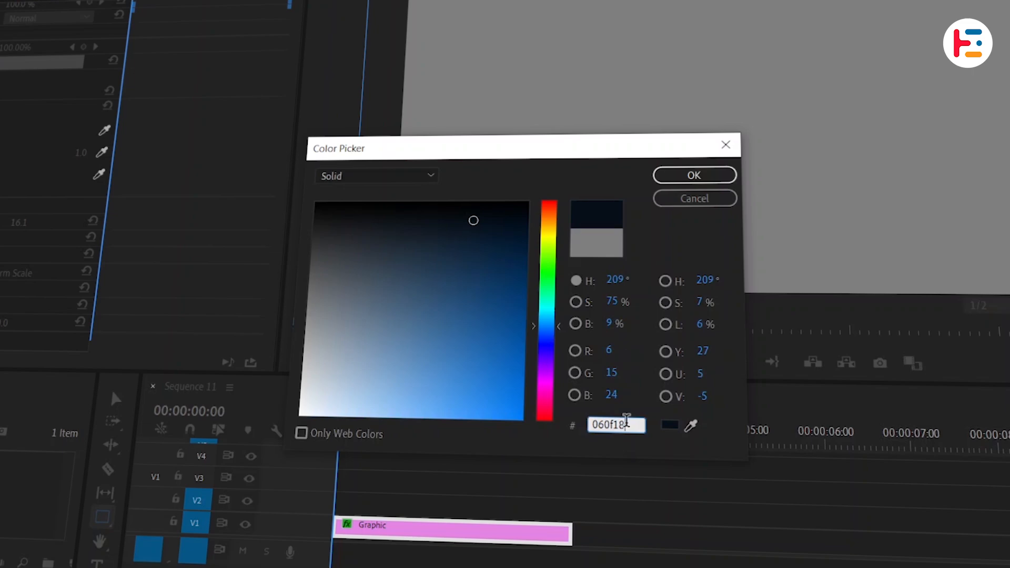
key("Return")
left_click(453, 534)
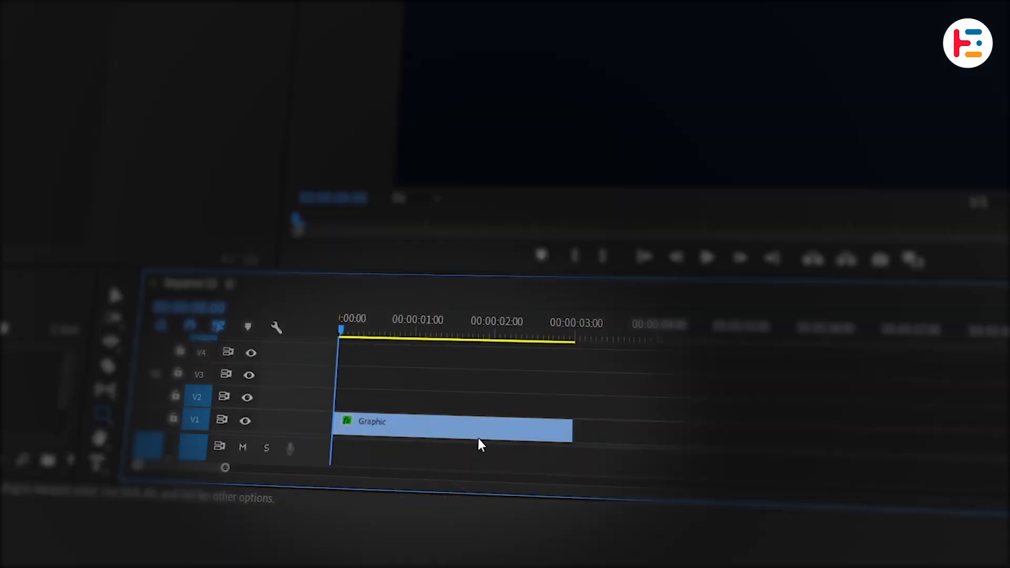
Step: Draw a long, thin horizontal bar across the middle of the frame and fill it with a dark blue-grey
left_click_drag(289, 189, 797, 193)
scroll(210, 245, "down", 5)
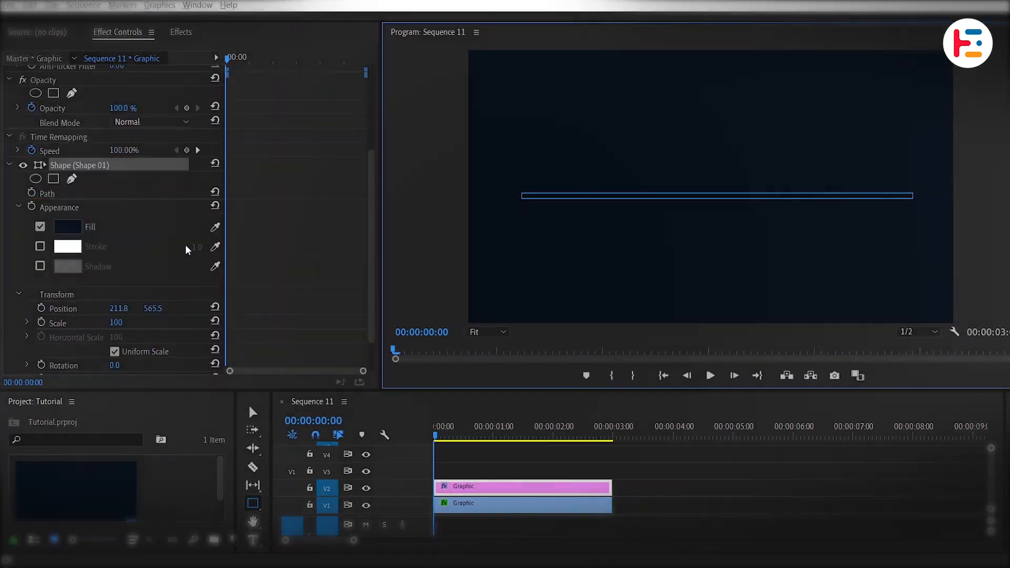
left_click(64, 227)
left_click(653, 424)
type("313a43")
key("Return")
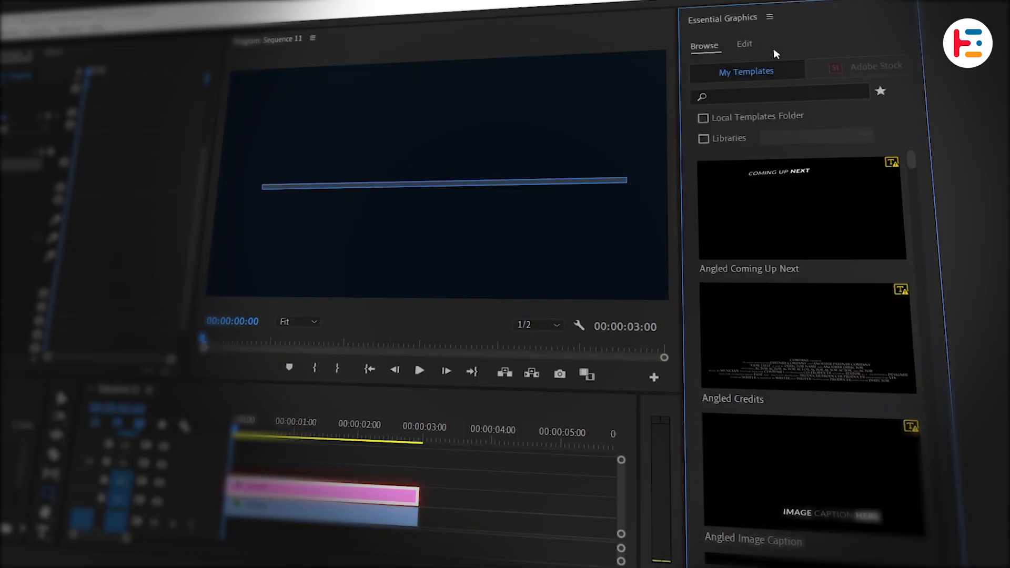
Step: Set the bar shape's corner radius to 100
left_click(749, 46)
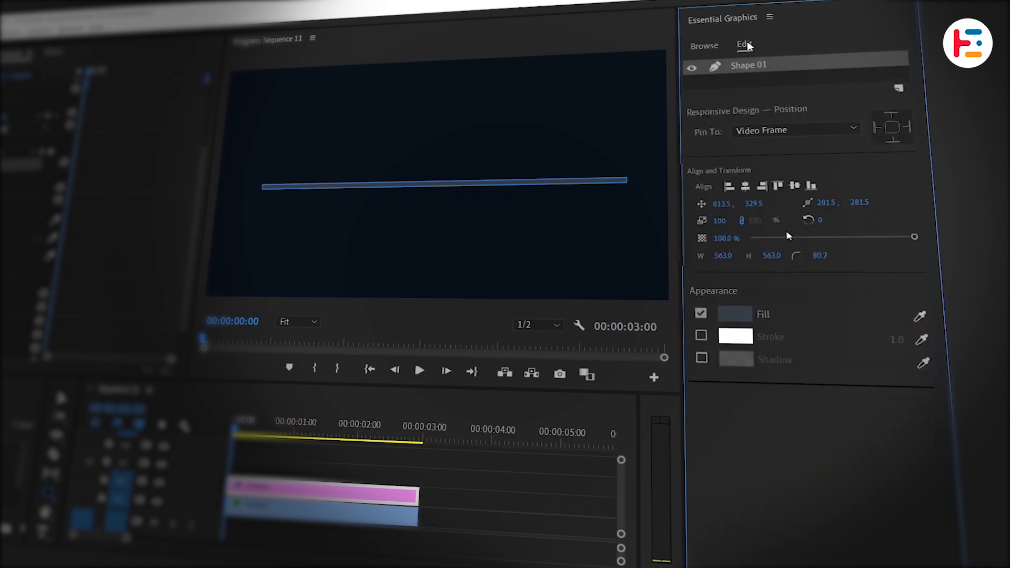
left_click(822, 252)
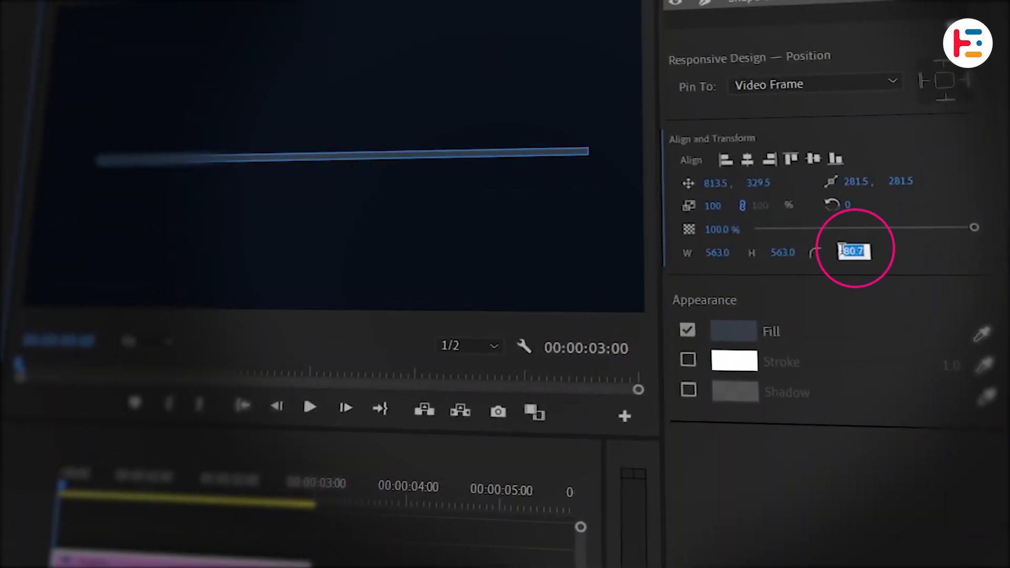
type("10")
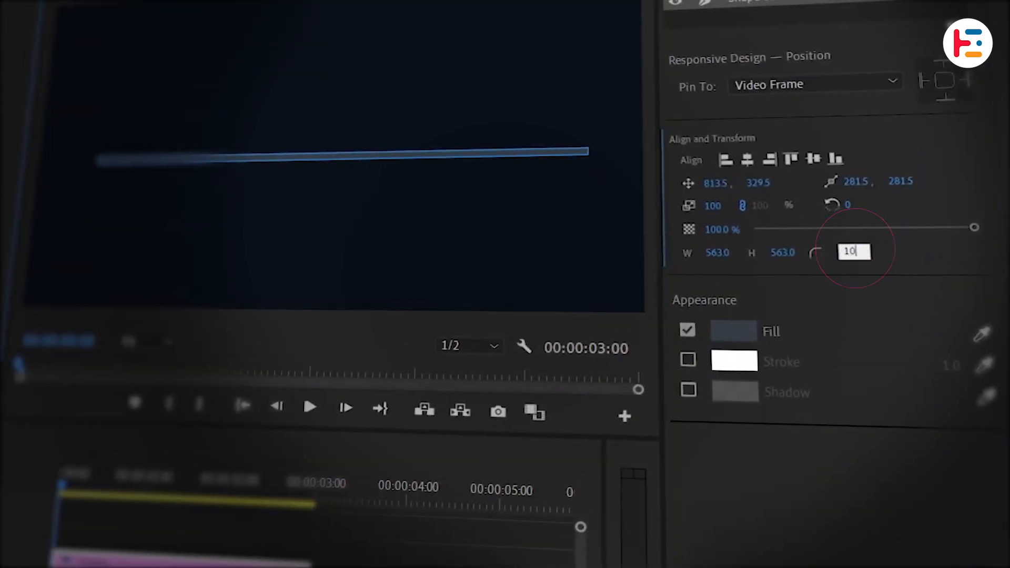
type("0")
key("Return")
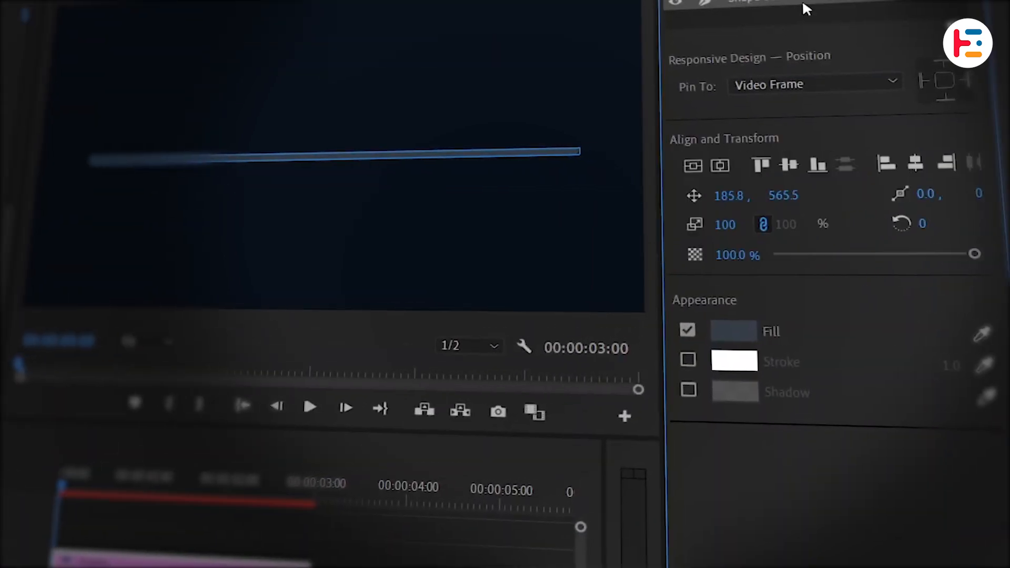
Step: Duplicate the Shape 01 layer within the graphic and rename the upper copy Progress
left_click(798, 9)
left_click(779, 1)
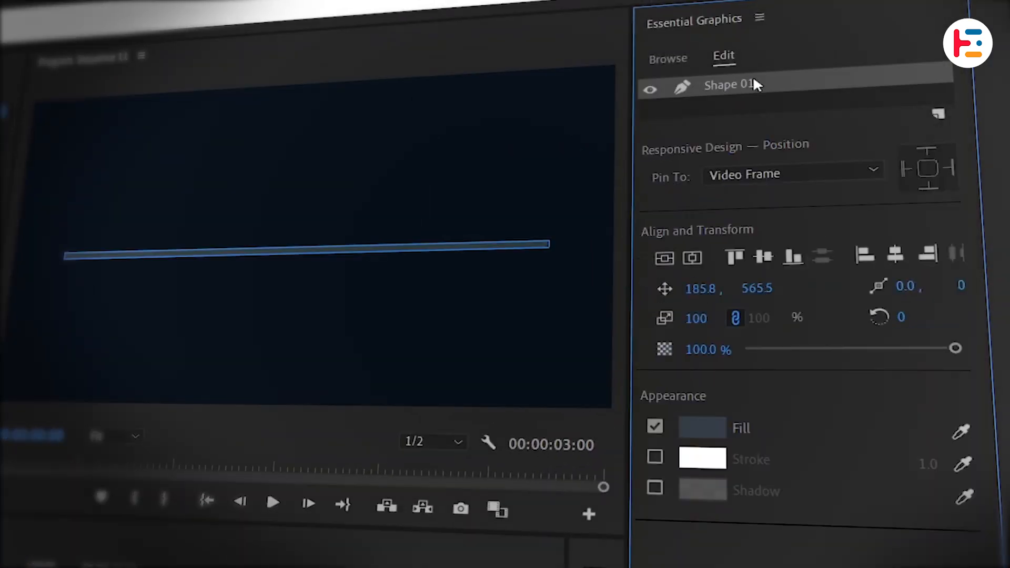
key("ctrl+c")
key("ctrl+v")
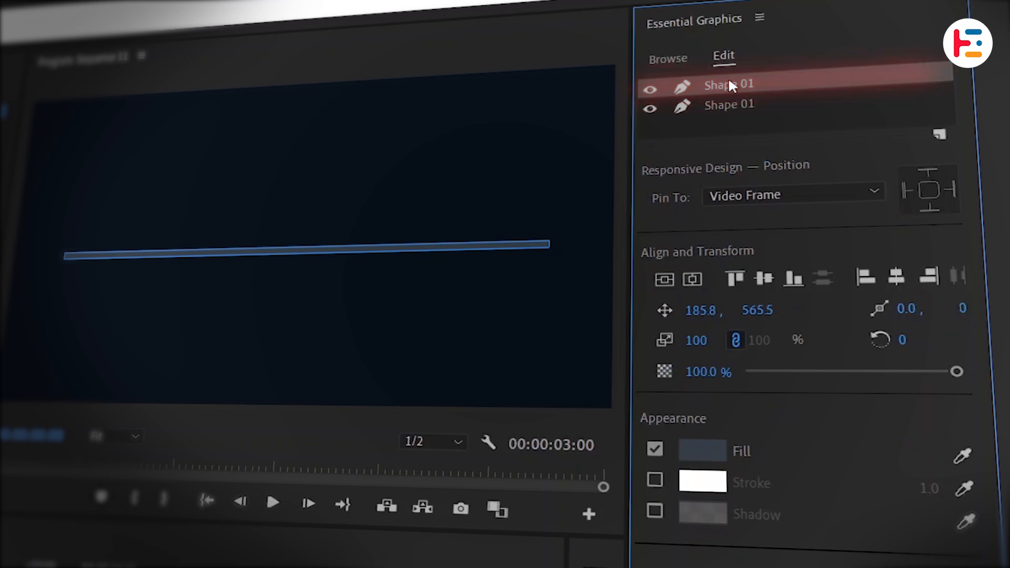
right_click(729, 84)
left_click(792, 87)
type("Progress")
key("Return")
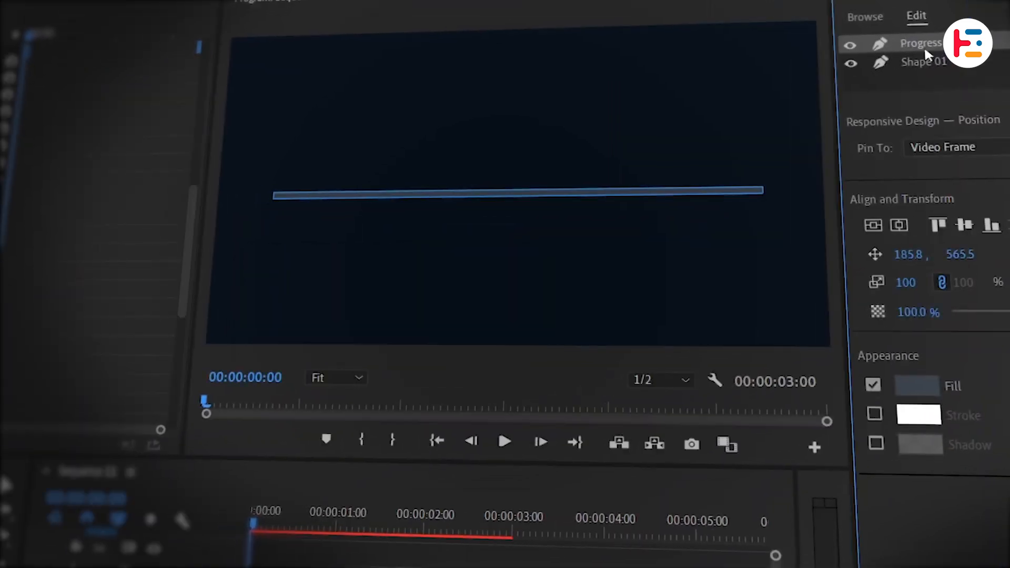
Step: Set the Progress shape's fill to yellow ffed2b and close the Essential Graphics panel
left_click(927, 386)
key("ctrl+v")
left_click(572, 195)
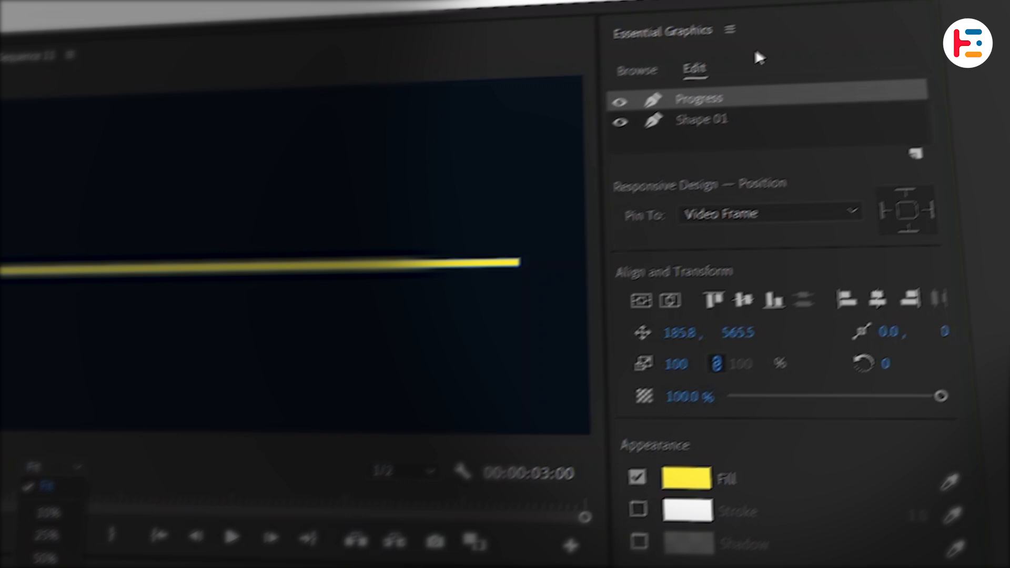
left_click(727, 31)
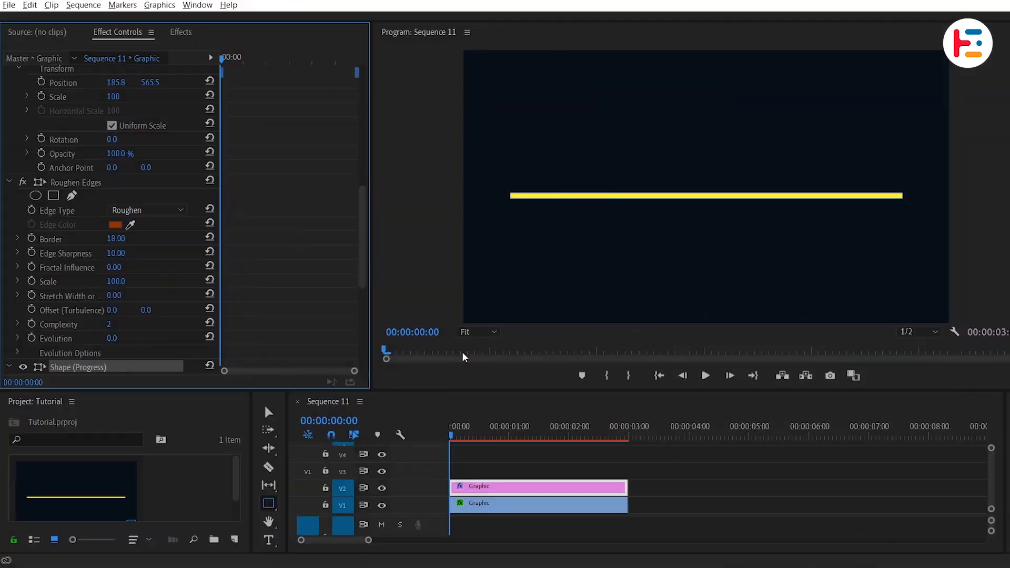
Step: Turn off Uniform Scale for the Progress shape and test shortening the yellow bar from its right end
left_click(490, 333)
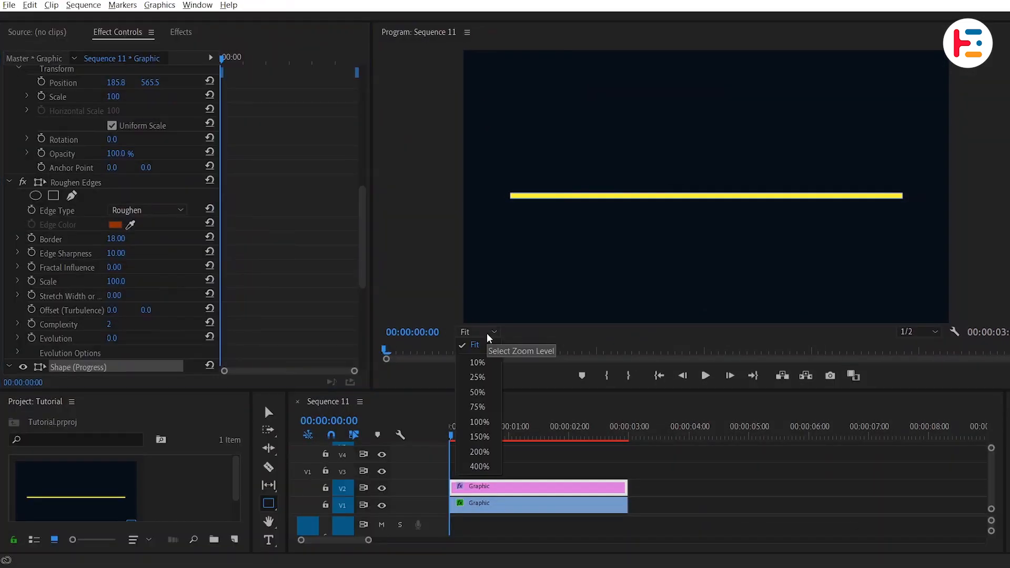
left_click(479, 437)
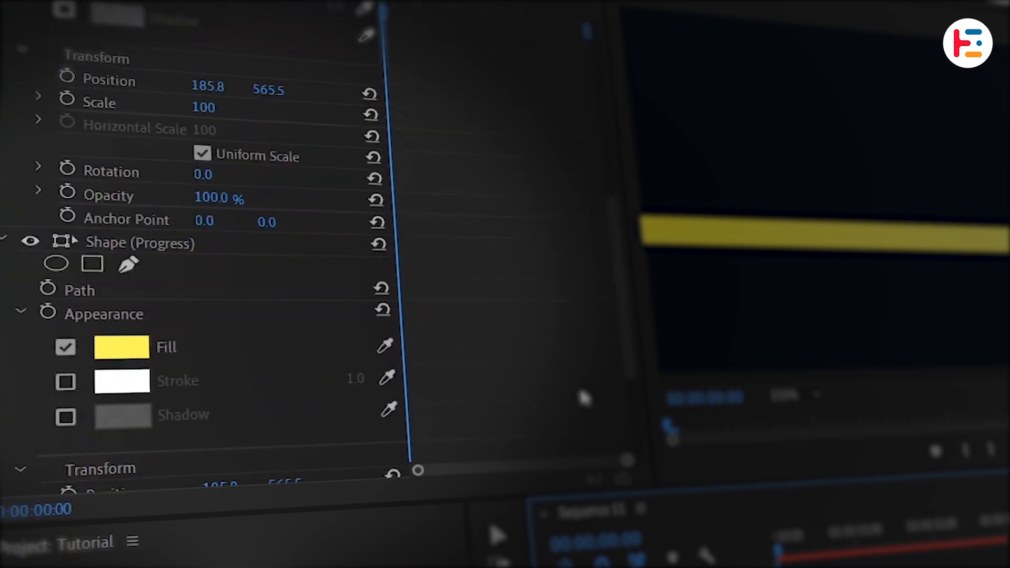
scroll(200, 341, "down", 5)
left_click(206, 351)
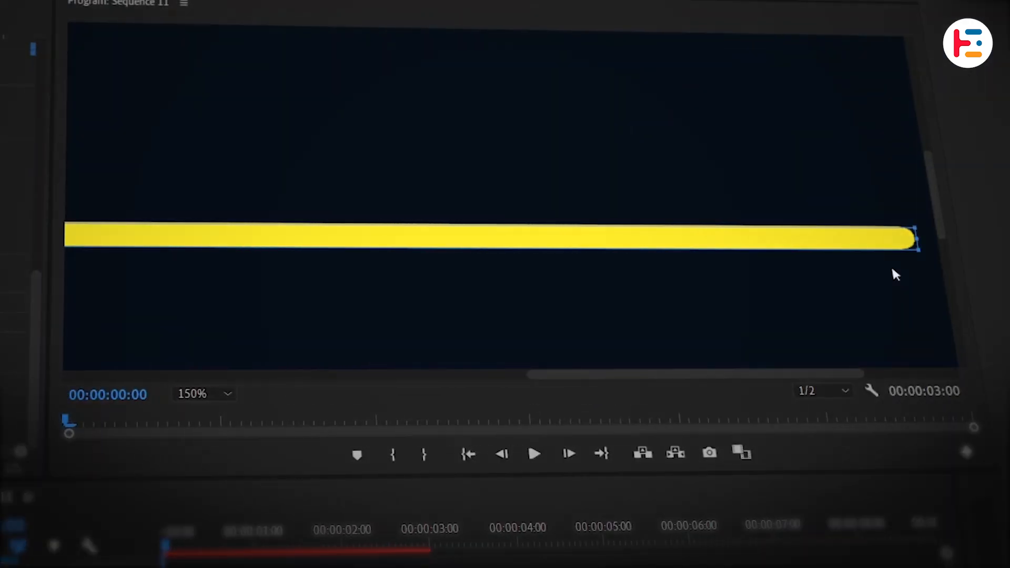
left_click_drag(914, 238, 423, 250)
left_click_drag(501, 238, 635, 238)
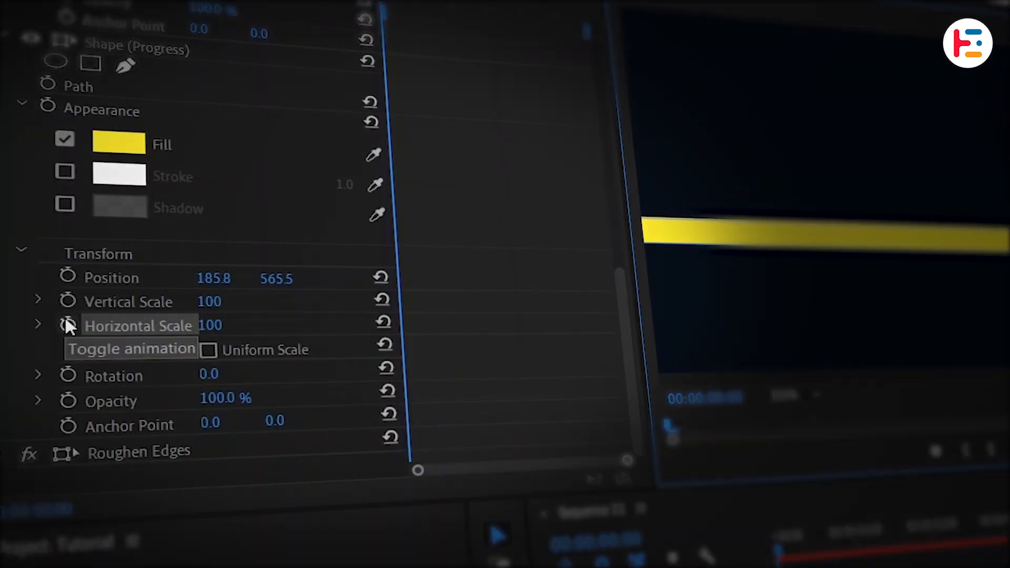
Step: Keyframe the Progress shape's Horizontal Scale from 0 at the start to 100 at 00:00:01:24
left_click(67, 323)
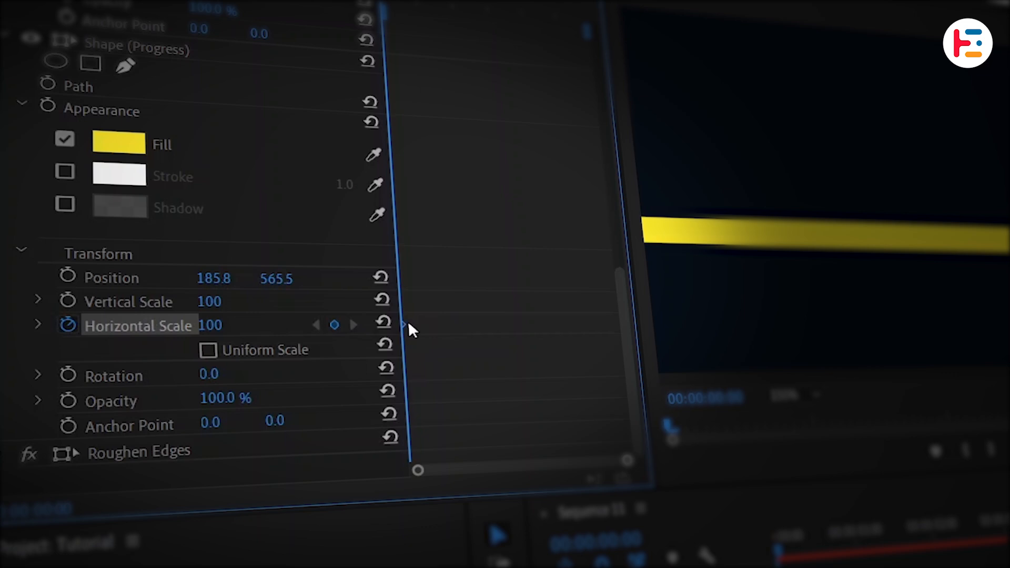
left_click_drag(408, 324, 532, 324)
left_click(210, 325)
type("0")
key("Return")
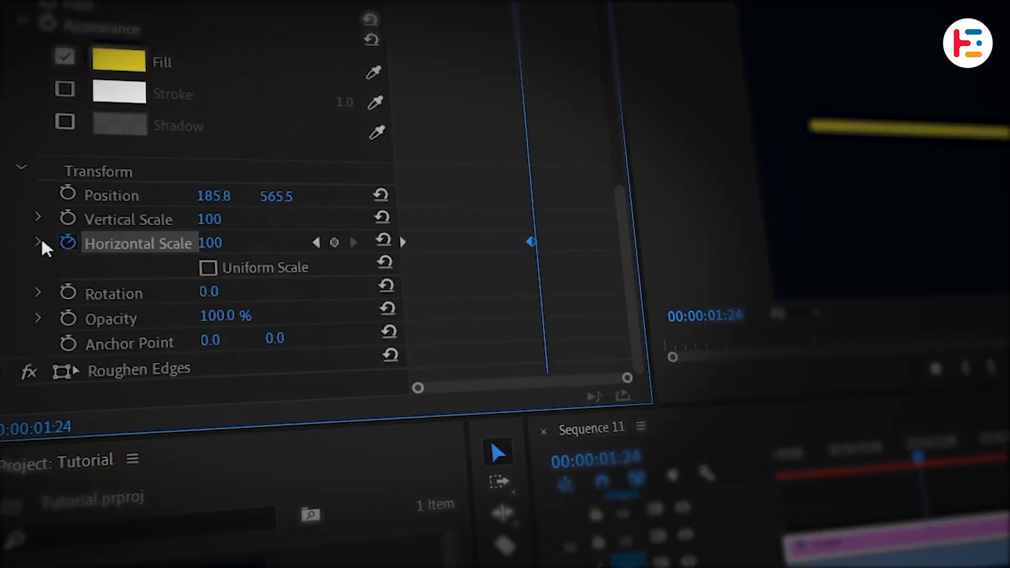
Step: Apply Ease Out to the Progress shape's first Horizontal Scale keyframe and lengthen the last keyframe's velocity handle
left_click(39, 243)
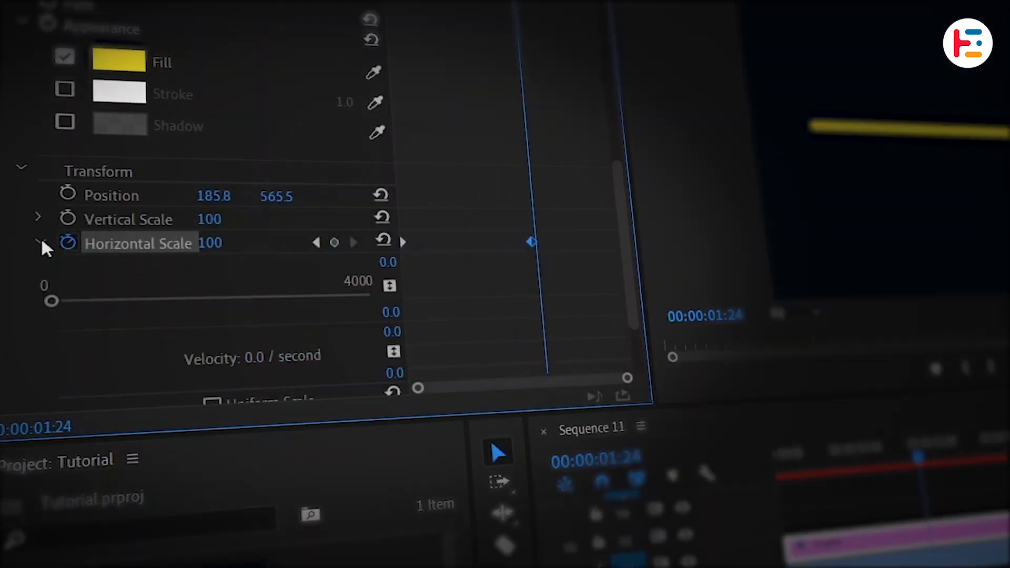
right_click(405, 238)
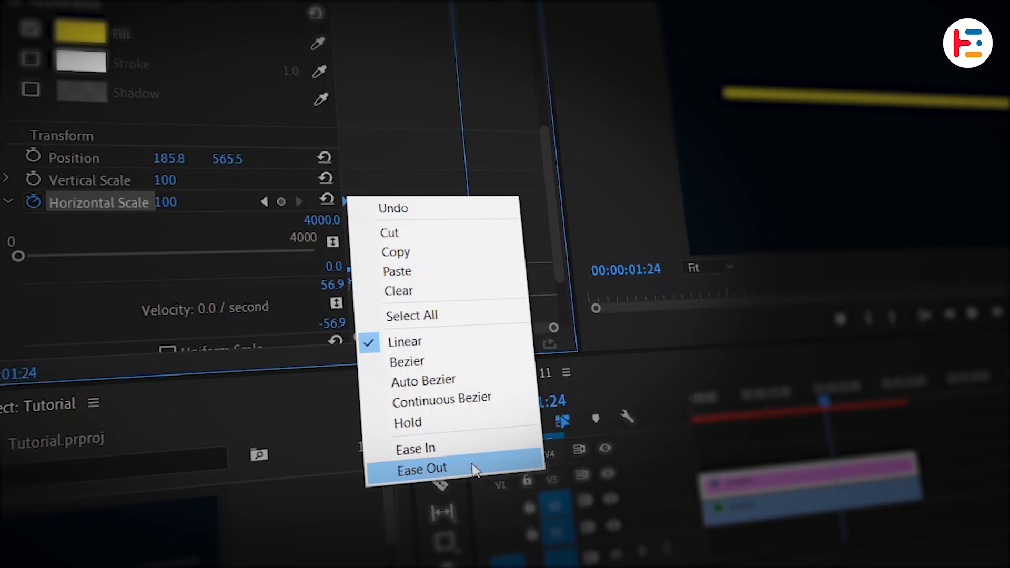
left_click(476, 469)
scroll(447, 279, "down", 2)
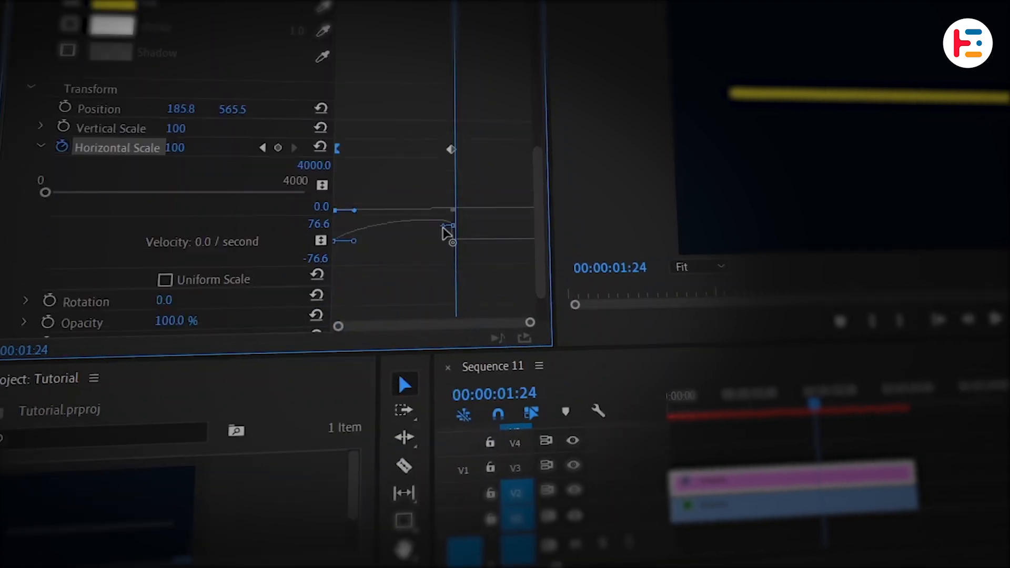
left_click_drag(447, 225, 395, 238)
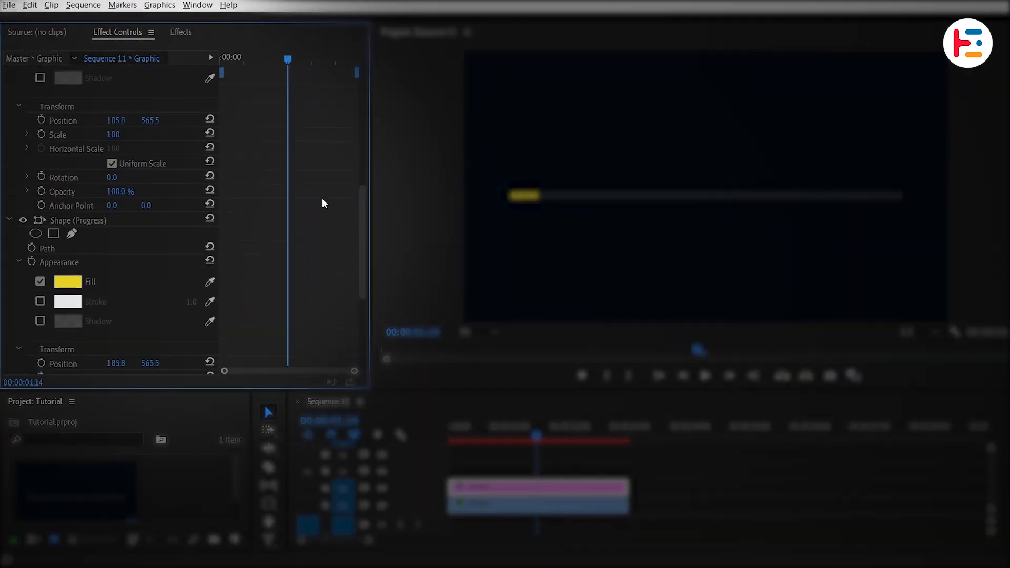
Step: Turn off Uniform Scale for Shape 01 and keyframe its Horizontal Scale from 0 at the start to 100 at 00:00:01:12
left_click(112, 285)
left_click(41, 269)
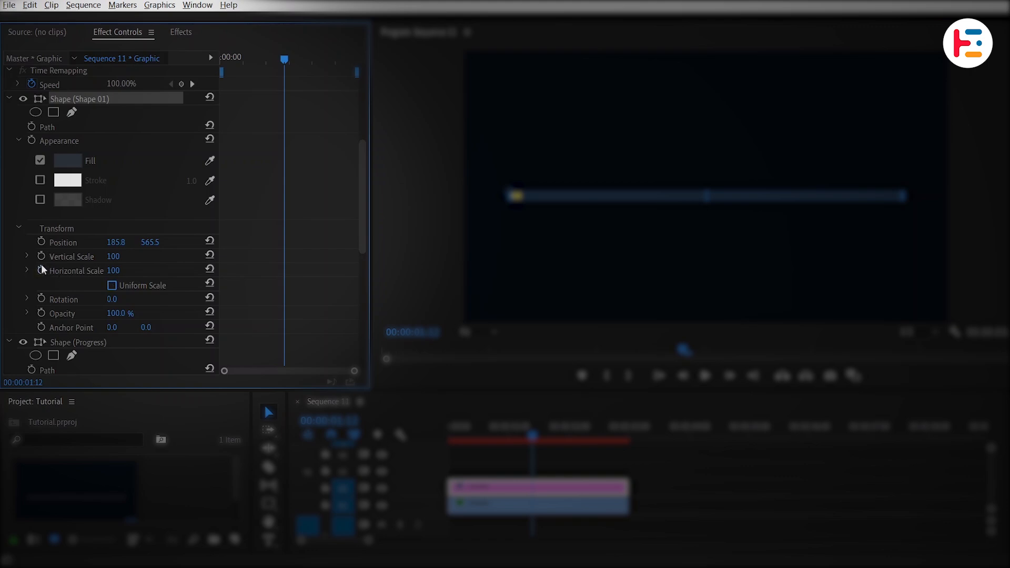
key("Home")
left_click(112, 271)
type("0")
key("Return")
left_click_drag(222, 56, 317, 62)
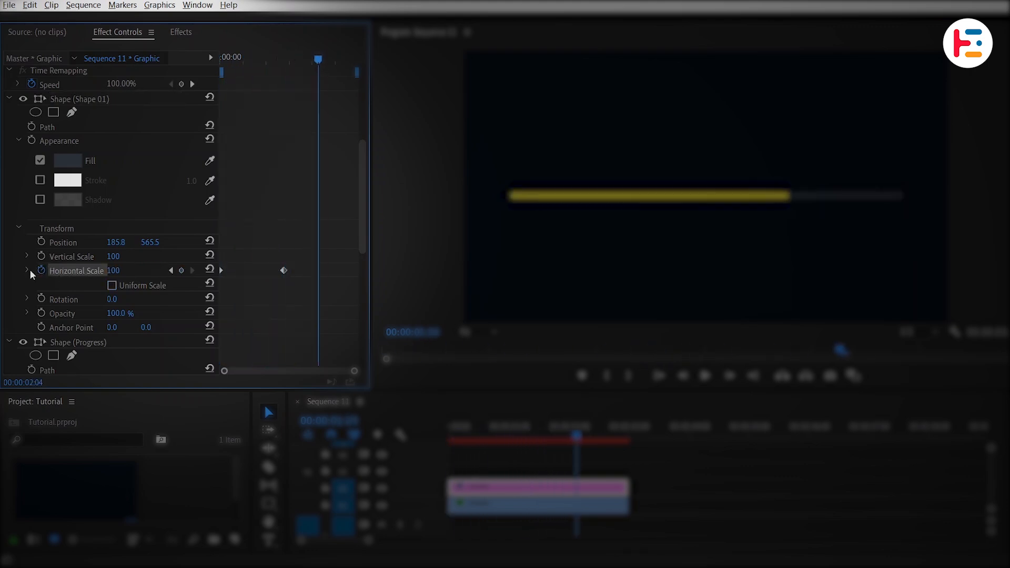
Step: Ease Shape 01's first and last Horizontal Scale keyframes, with a long slow-down into the last one
left_click(28, 269)
right_click(222, 189)
left_click(256, 366)
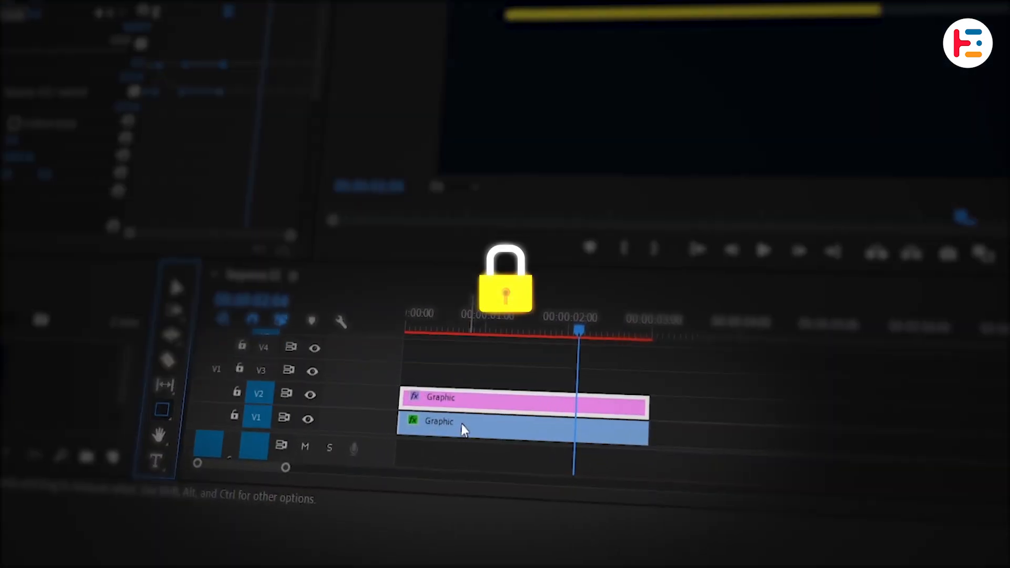
Step: Lock track V1 and draw a small rectangle above the left end of the progress bar as a separate graphic
left_click(462, 424)
left_click(235, 415)
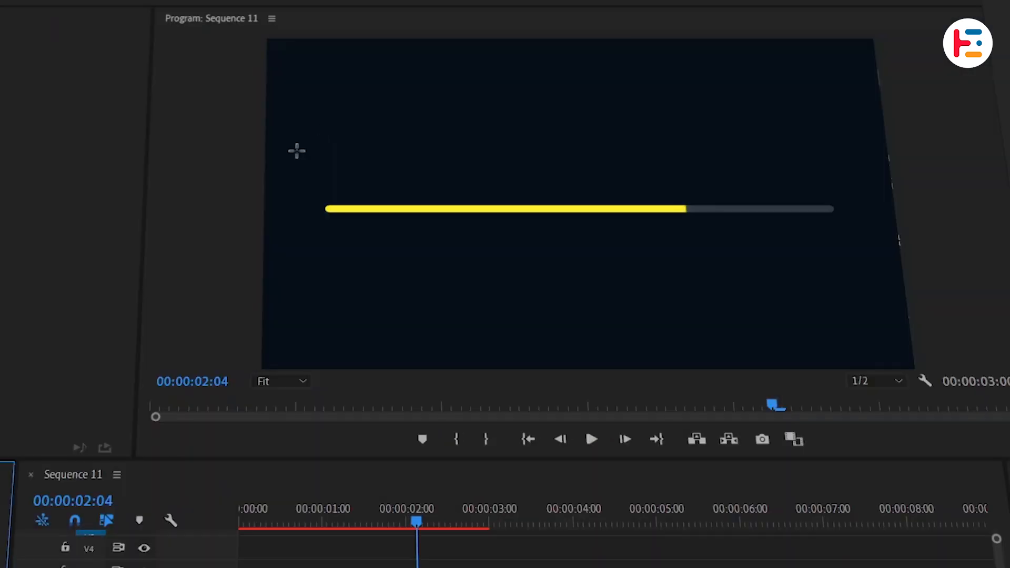
left_click_drag(296, 151, 367, 189)
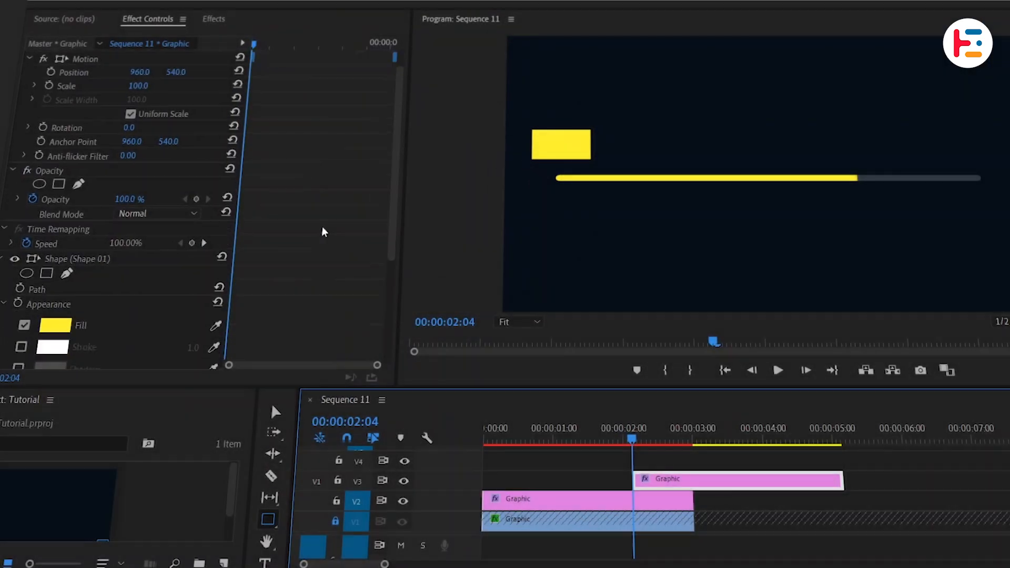
scroll(323, 228, "down", 5)
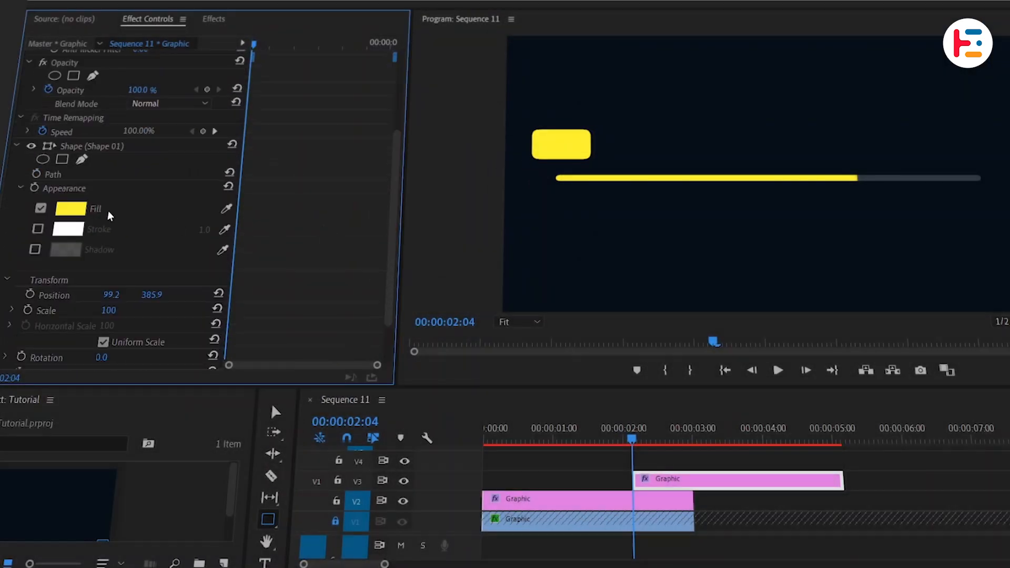
Step: Change the small rectangle's fill colour to white
left_click(70, 211)
left_click_drag(463, 404, 413, 440)
left_click(776, 216)
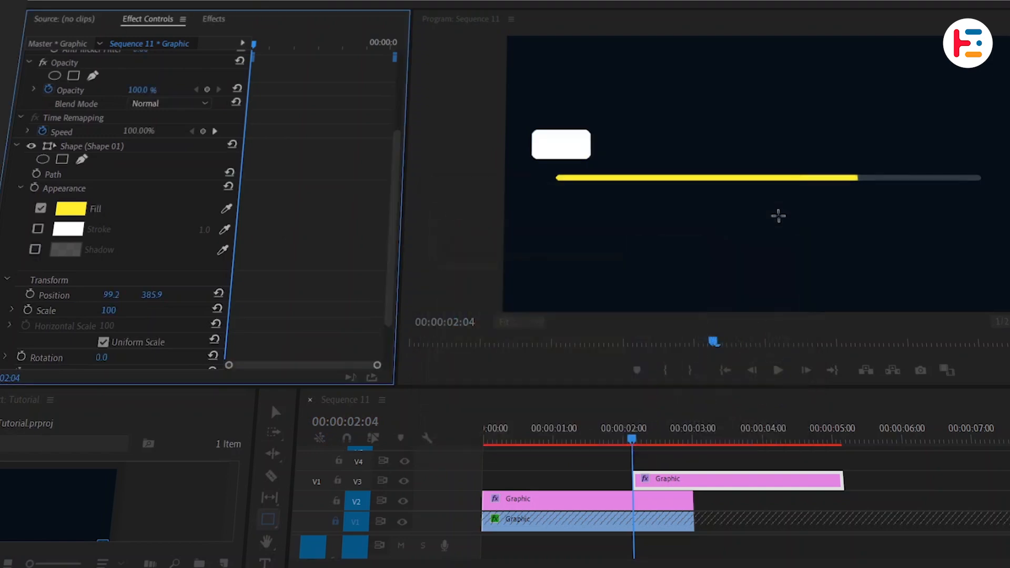
Step: Draw a small downward-pointing triangle under the white box with the Pen tool to form a callout pointer
left_click(532, 322)
left_click(518, 421)
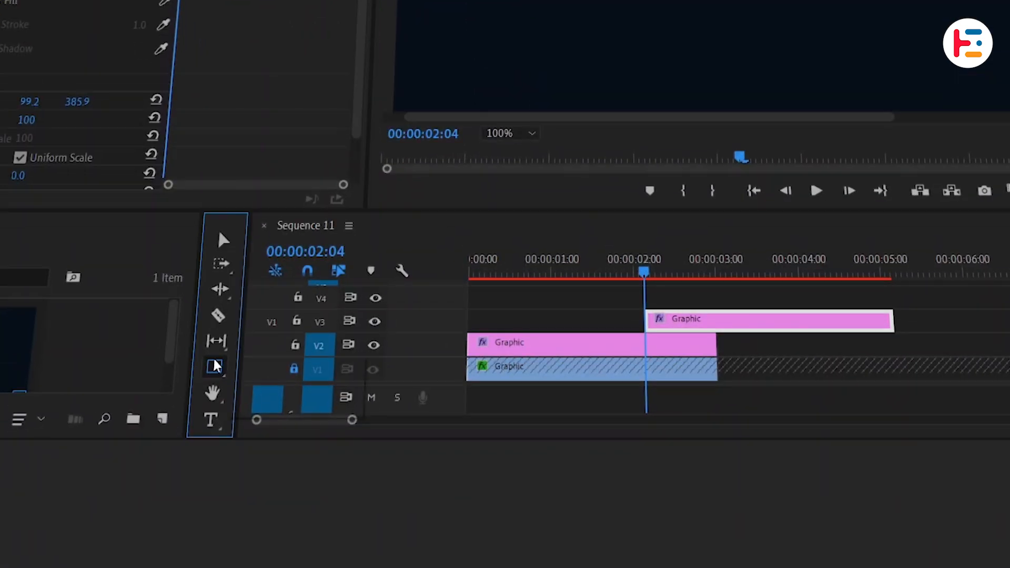
left_click(267, 519)
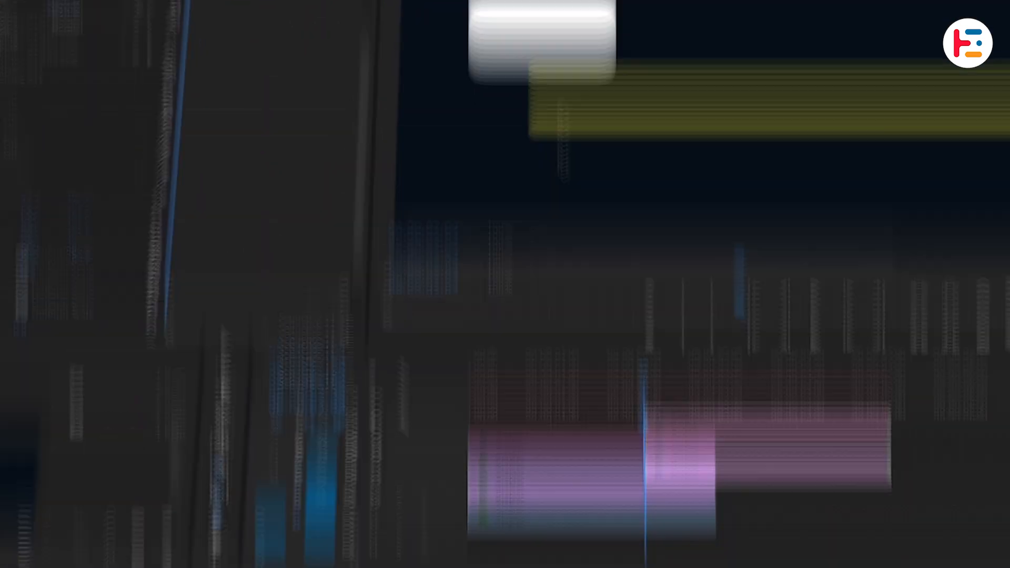
left_click(523, 186)
left_click(562, 185)
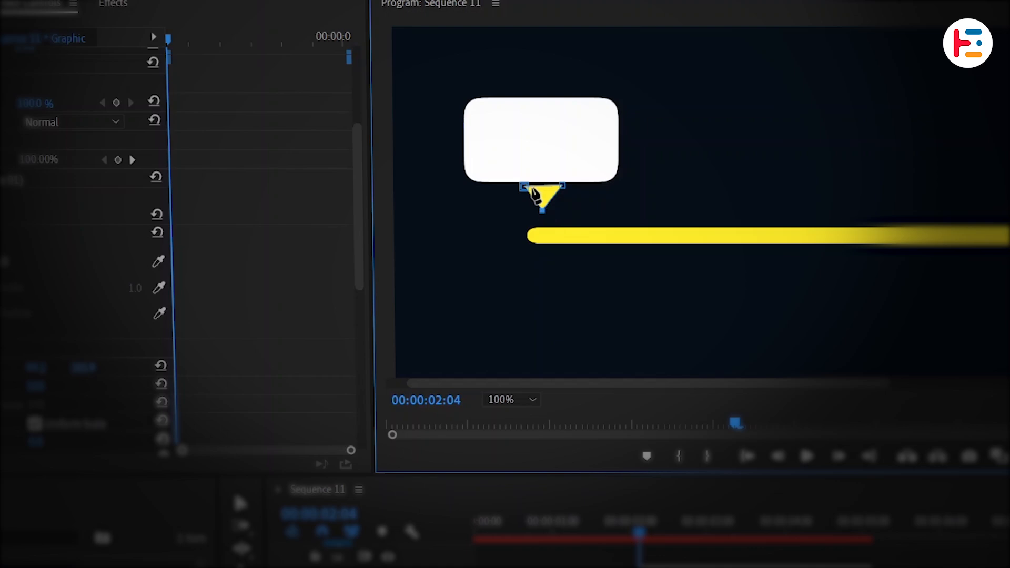
left_click(524, 187)
Step: Fill the pointer triangle with white and nudge it to position 178, 507 beneath the box
scroll(272, 312, "down", 8)
left_click(83, 188)
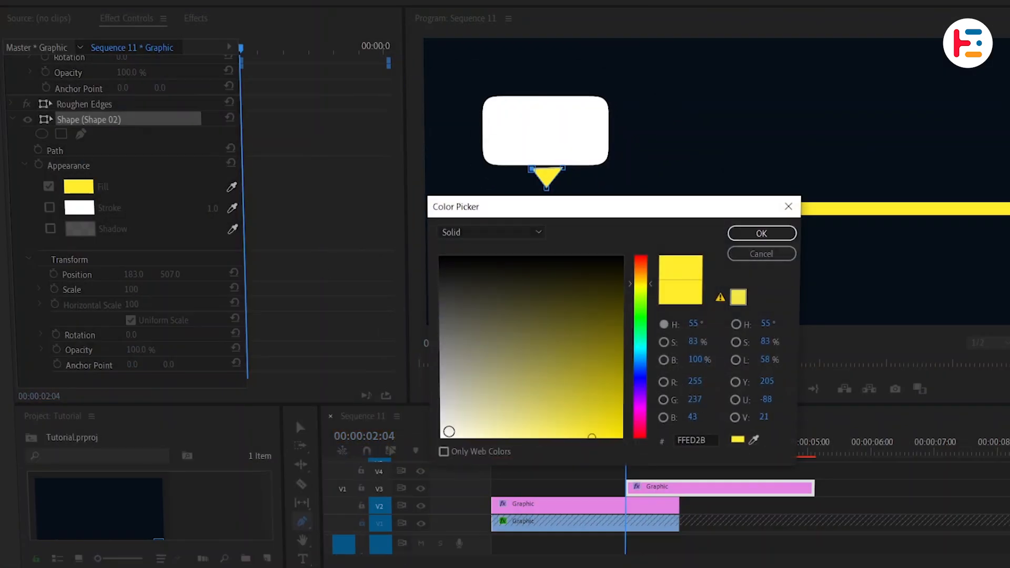
left_click_drag(449, 431, 430, 447)
left_click(757, 234)
key("v")
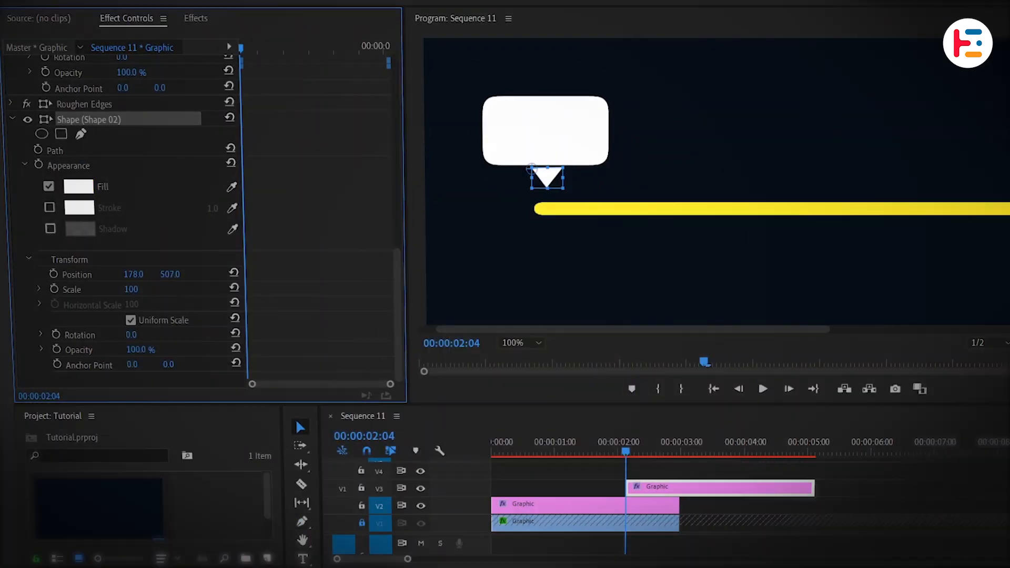
Step: Reposition the whole callout graphic so its pointer sits at the start of the progress bar, and deselect the clip
scroll(305, 233, "up", 10)
left_click_drag(128, 110, 177, 110)
left_click(718, 512)
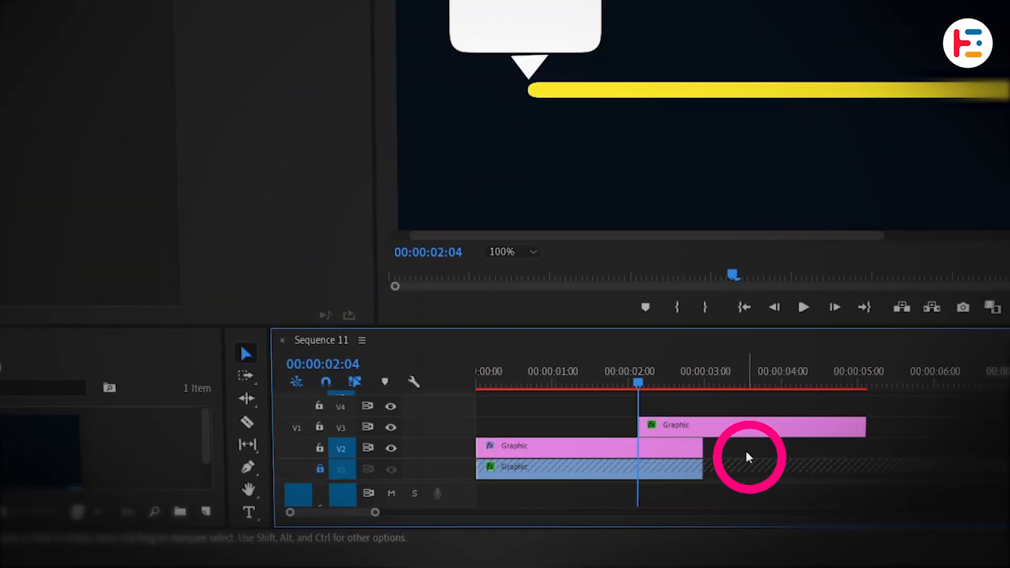
Step: Add a "%" text layer above the progress bar and set its font size to 60
left_click(249, 512)
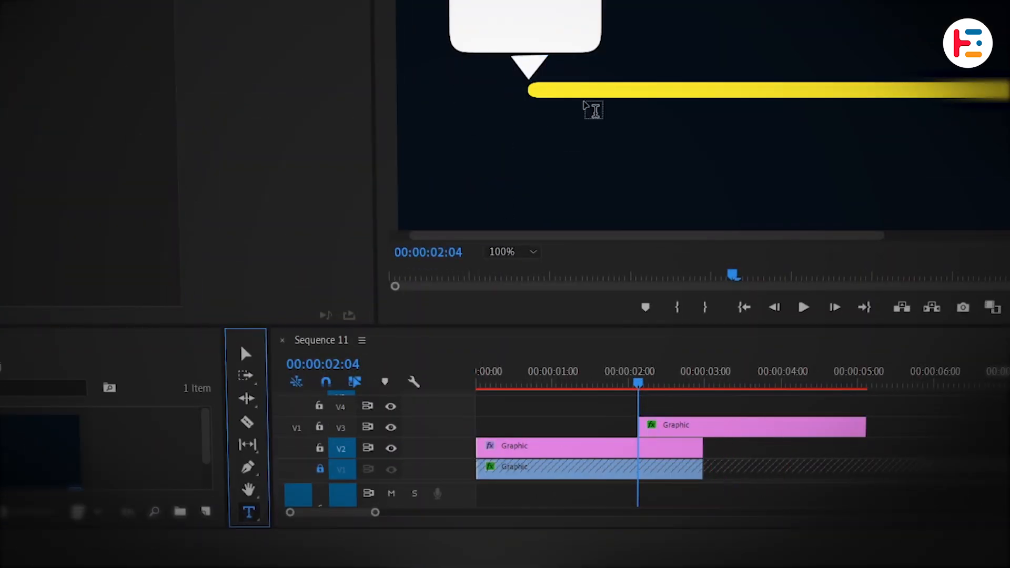
left_click(591, 105)
type("%")
scroll(324, 265, "down", 5)
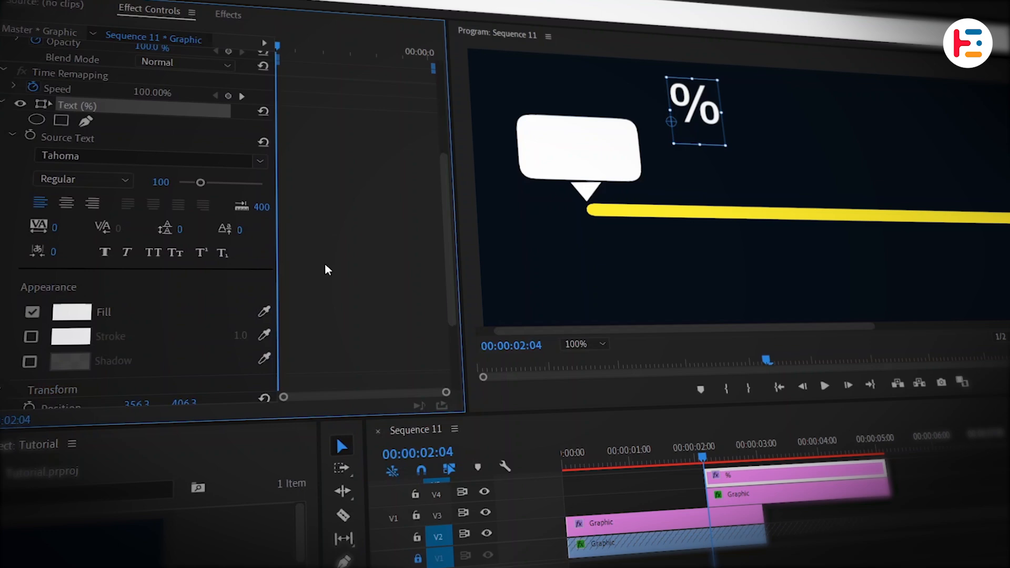
left_click(156, 149)
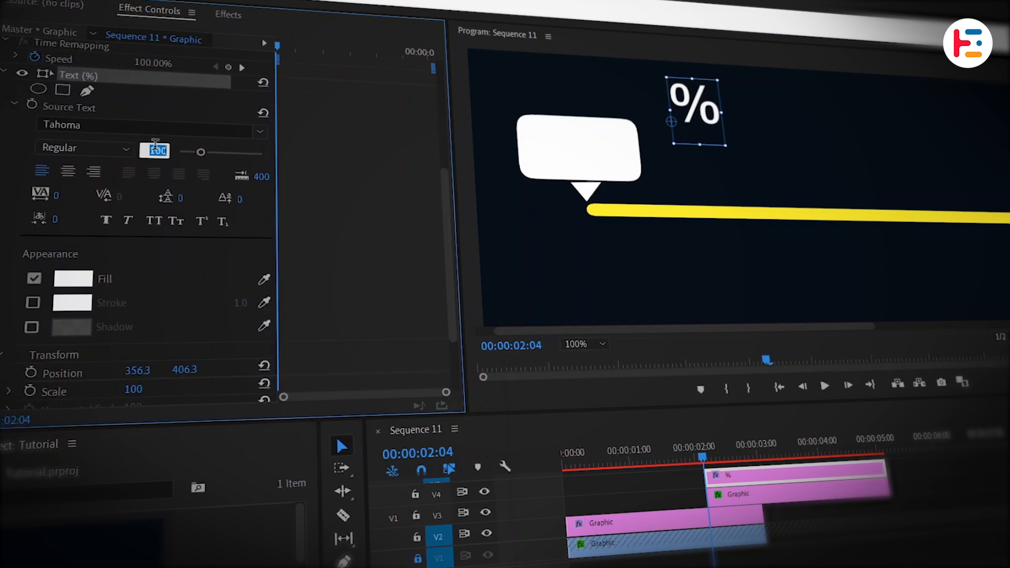
type("60")
key("Return")
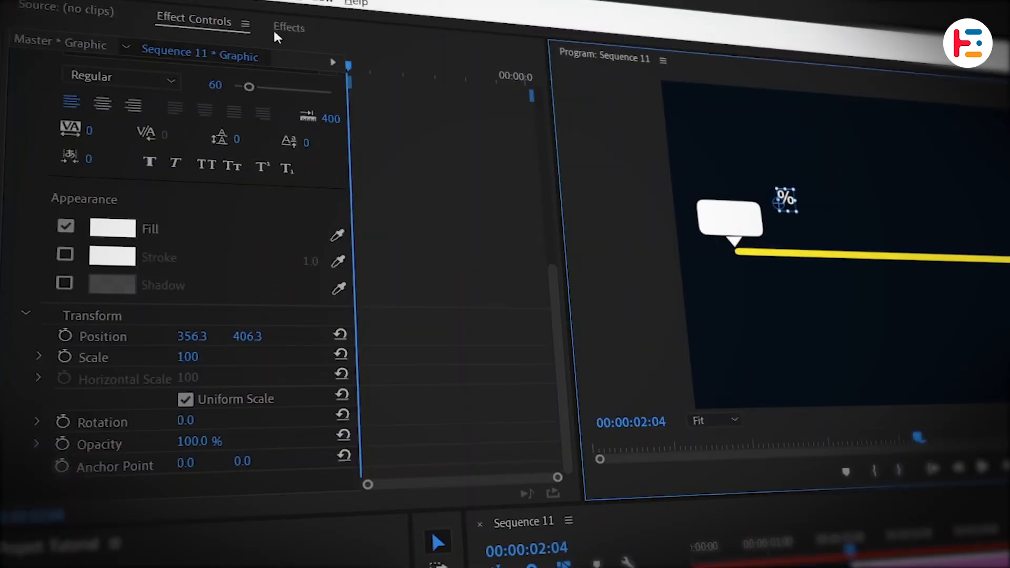
Step: Find the Timecode effect and apply it to the % text clip
left_click(290, 30)
left_click(169, 38)
type("TIMECO")
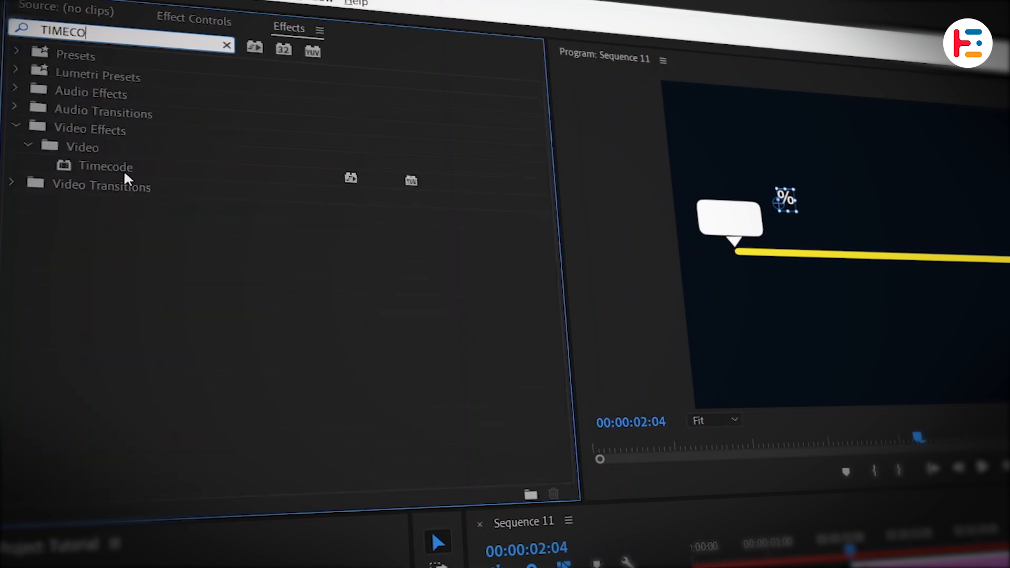
double_click(122, 176)
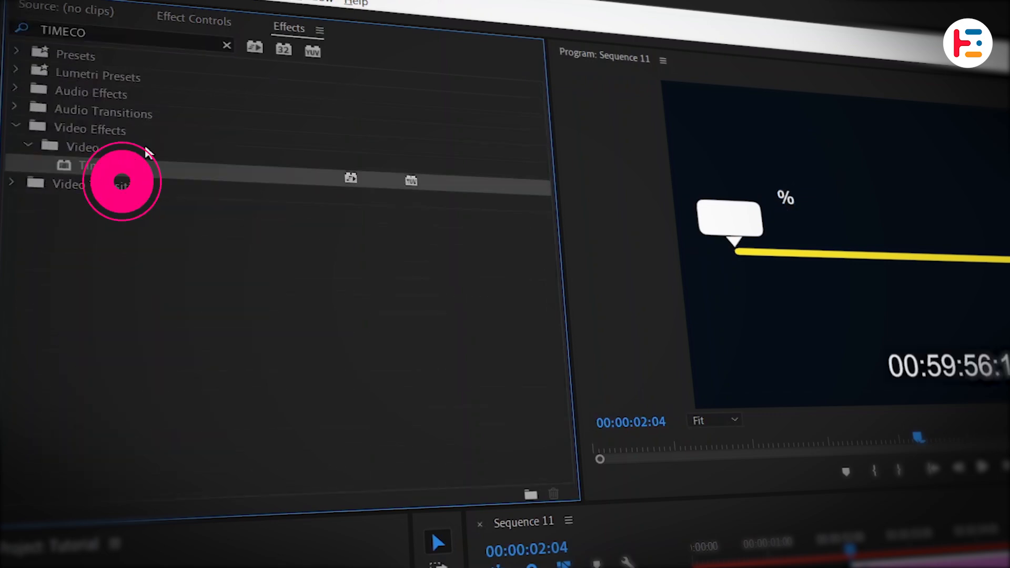
Step: Set the Timecode effect's opacity to 0% and turn off its field symbol
left_click(208, 30)
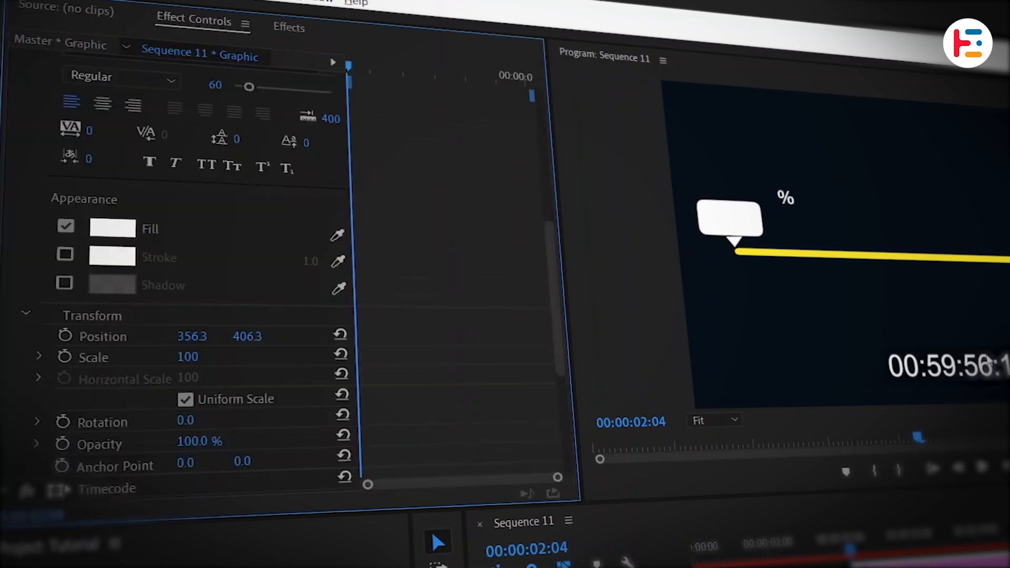
scroll(387, 295, "down", 5)
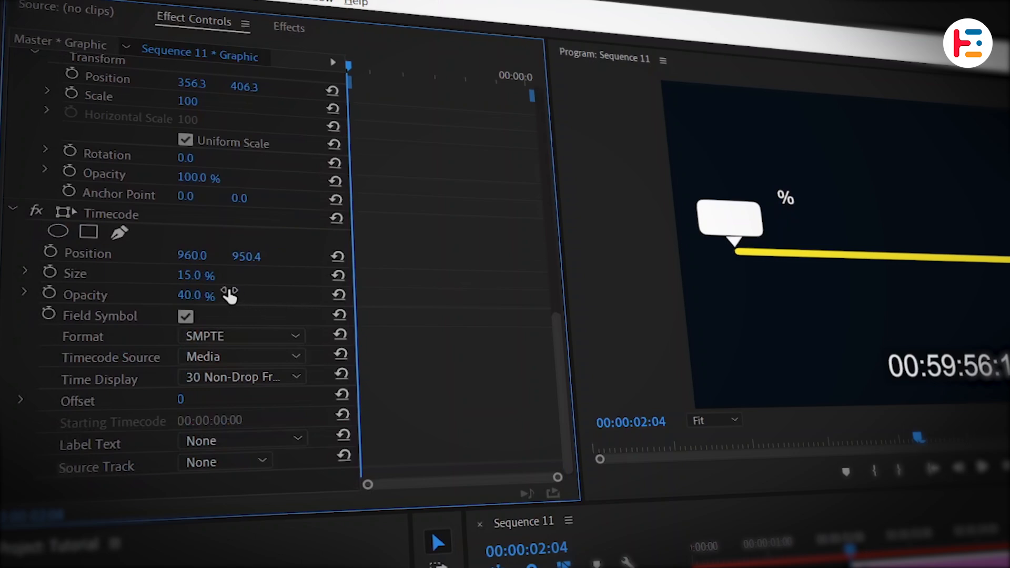
type("0")
key("Return")
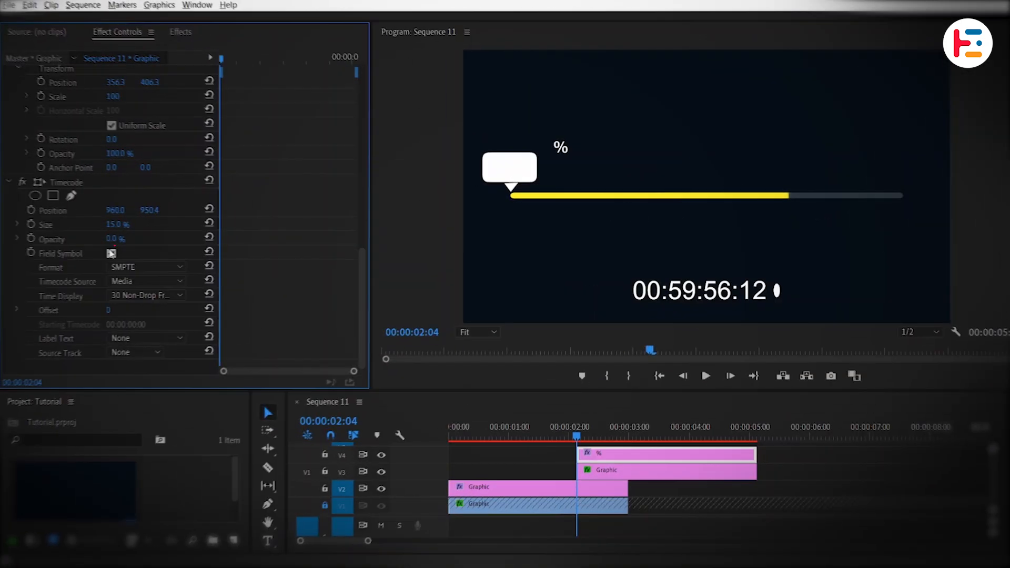
left_click(185, 316)
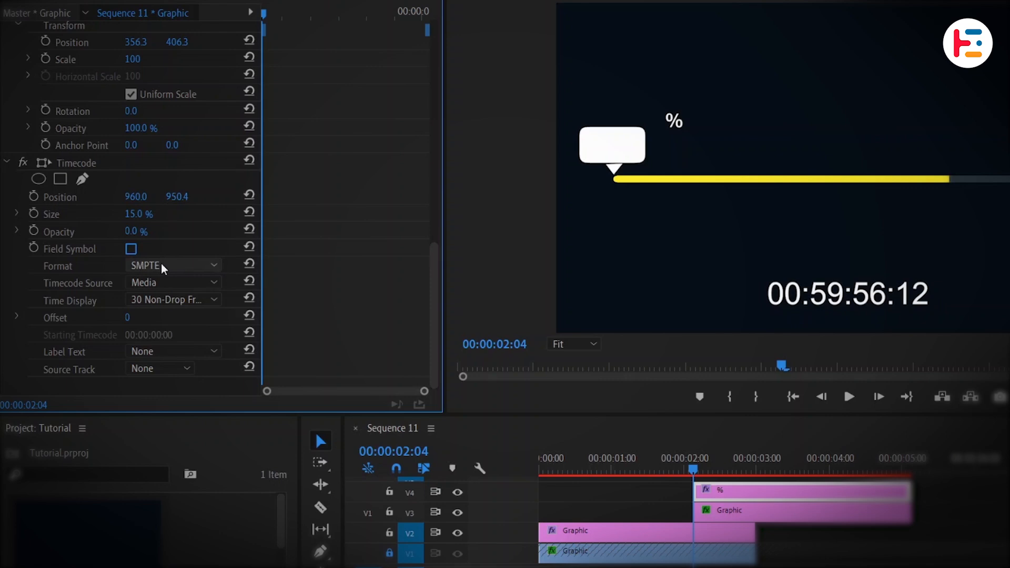
Step: Set the timecode format to Frames and its source to Clip, and move it under the callout at position 176, 738.4
left_click(137, 266)
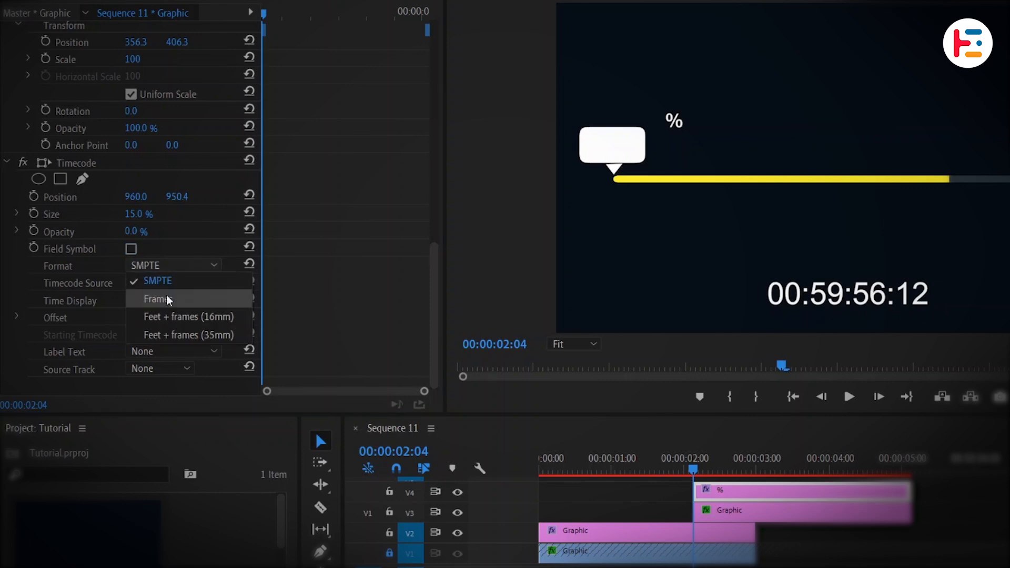
left_click(143, 296)
left_click(186, 288)
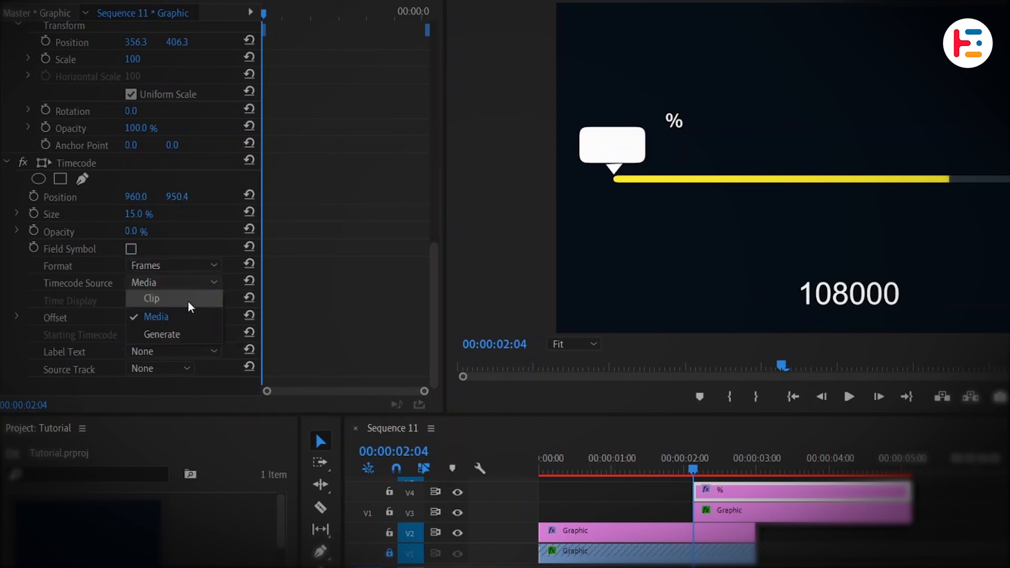
left_click(188, 306)
left_click_drag(693, 463, 705, 461)
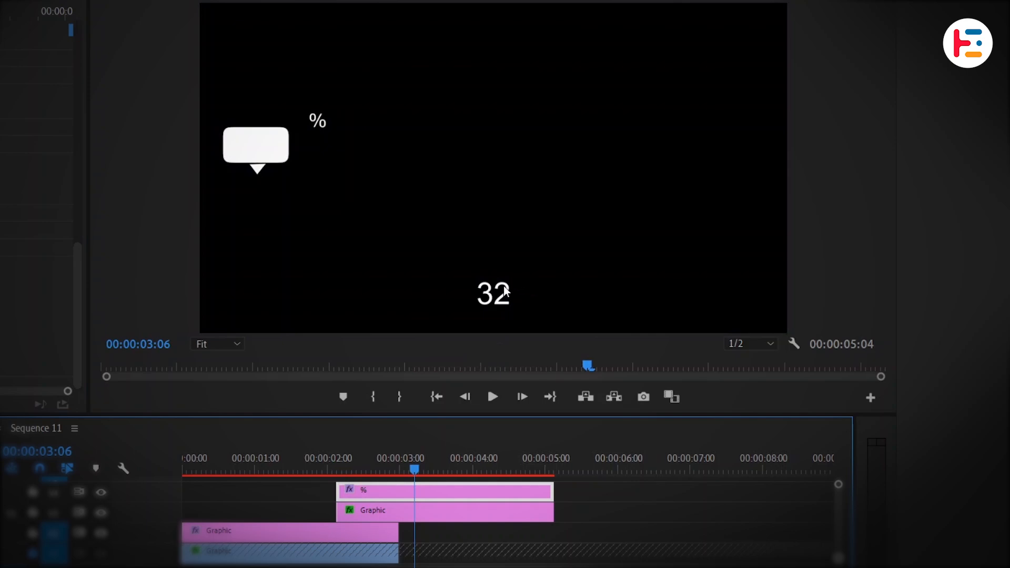
left_click_drag(135, 197, 63, 197)
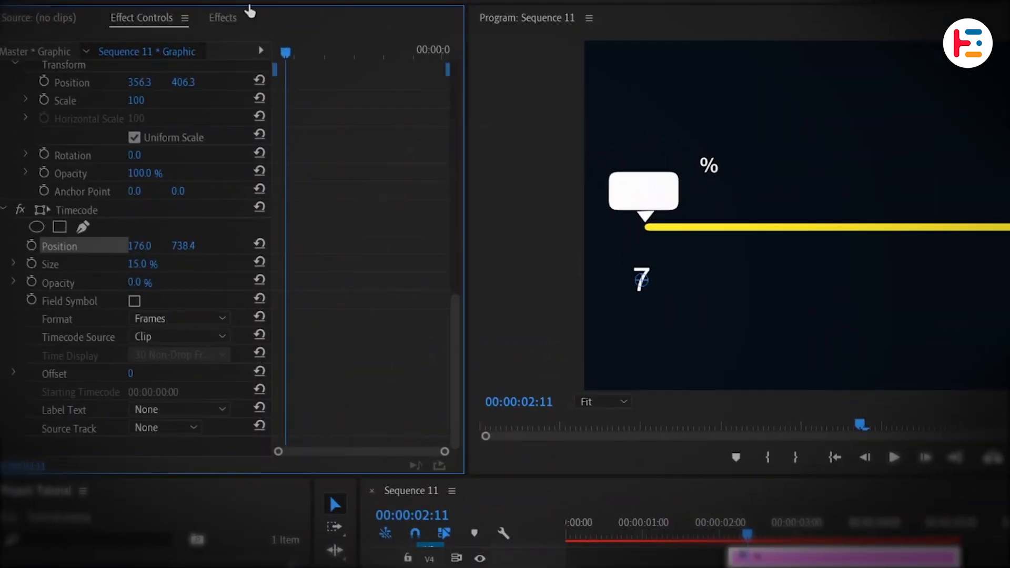
Step: Find the Tint effect and apply it to the % text clip
left_click(227, 20)
double_click(132, 41)
type("TINT")
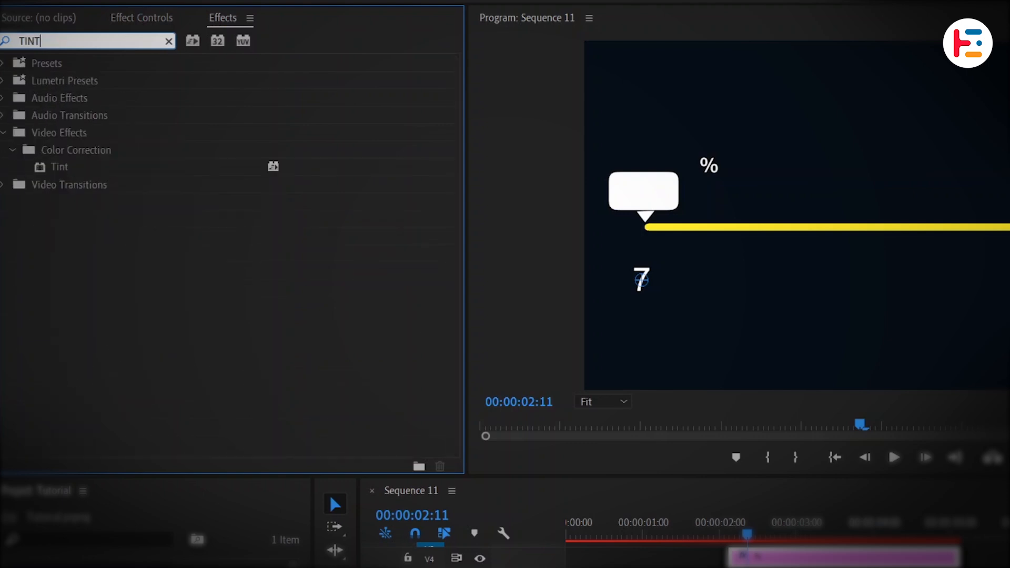
left_click(68, 165)
double_click(68, 165)
Step: Map white to black in the Tint effect and place the counter number and % sign inside the callout box
left_click(141, 18)
scroll(251, 129, "down", 4)
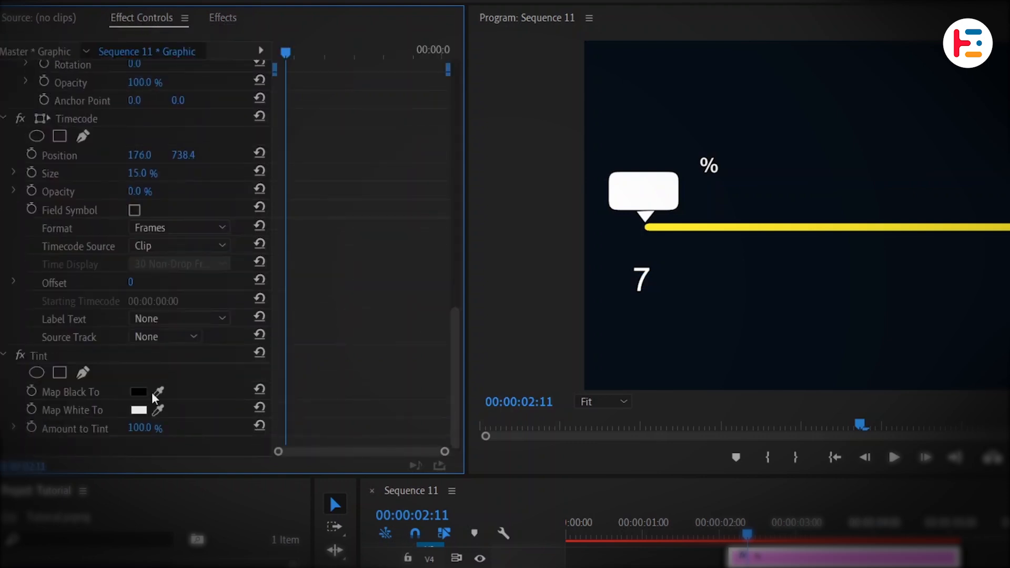
left_click(138, 410)
left_click(889, 270)
scroll(136, 253, "up", 3)
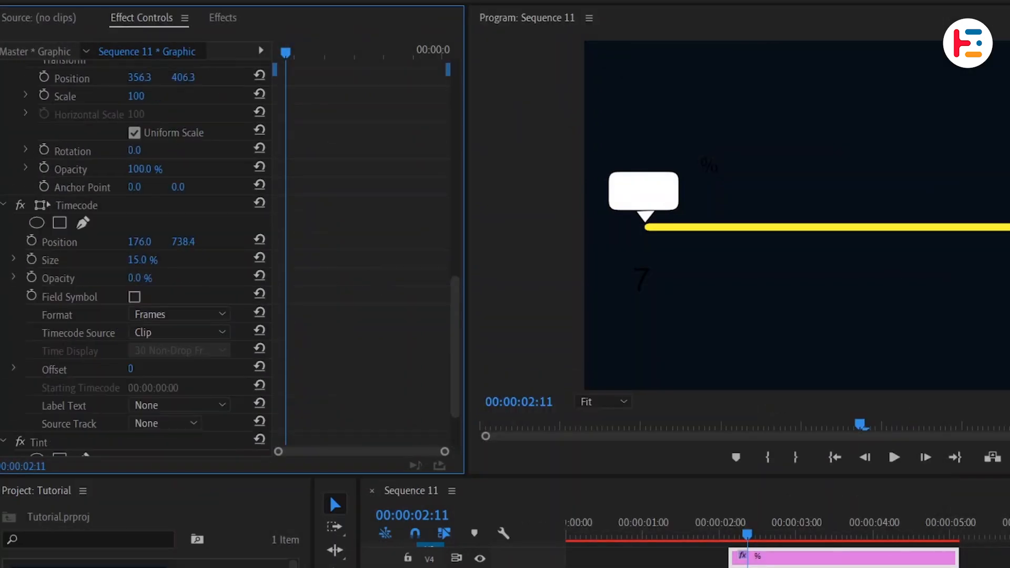
scroll(428, 237, "up", 5)
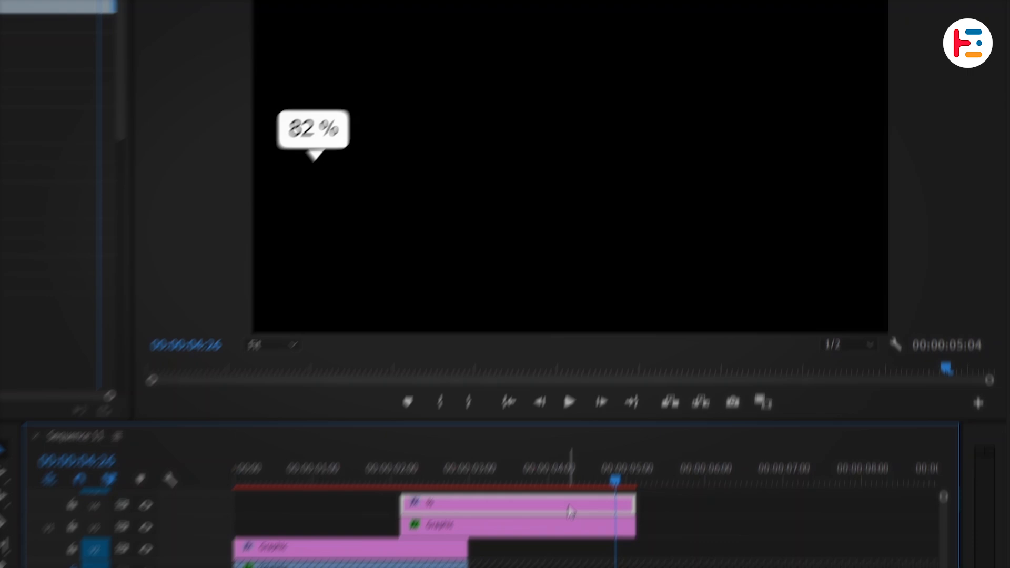
Step: Nest the % clip as a sequence named "Counter"
right_click(572, 491)
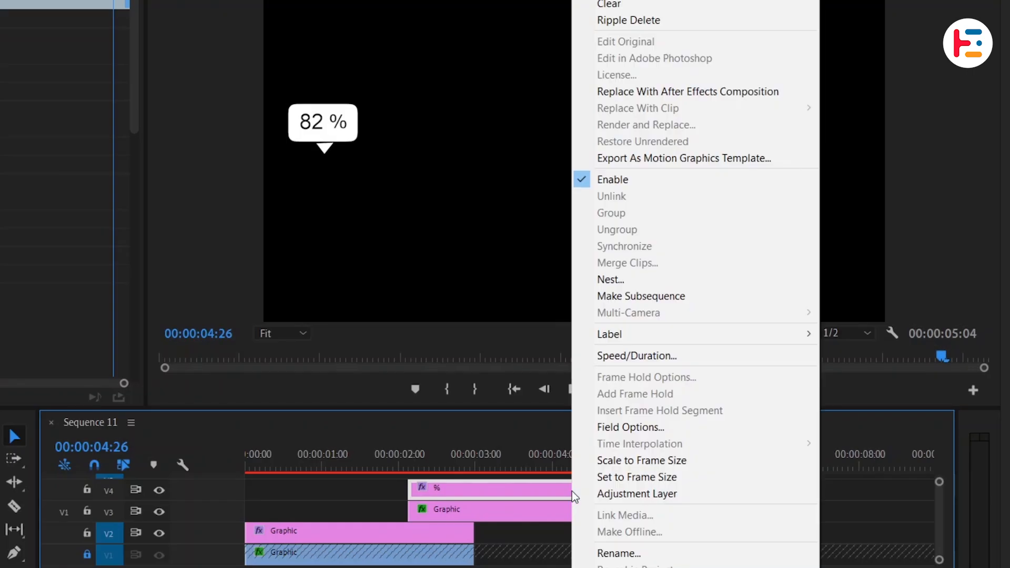
left_click(693, 272)
type("Cou")
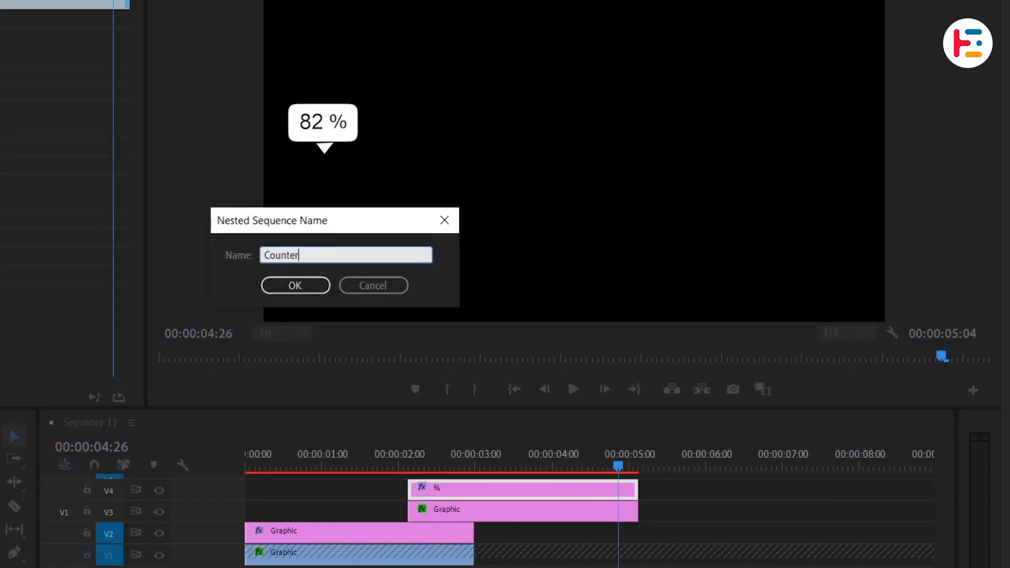
type("nter")
key("Return")
Step: Insert a frame hold segment in the Counter clip at 00:00:04:26 and extend the callout graphic to the end of the held segment
right_click(602, 489)
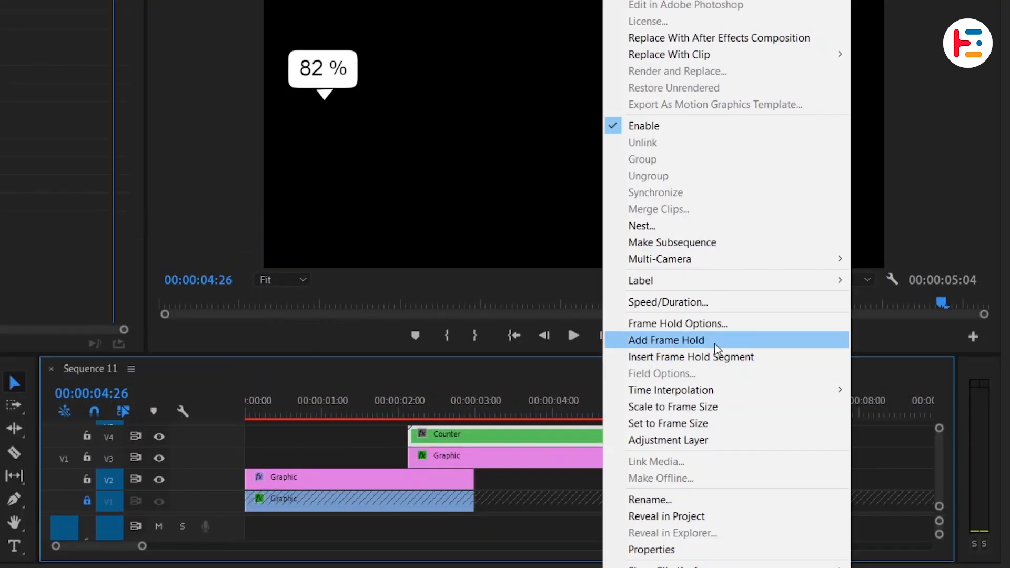
left_click(721, 357)
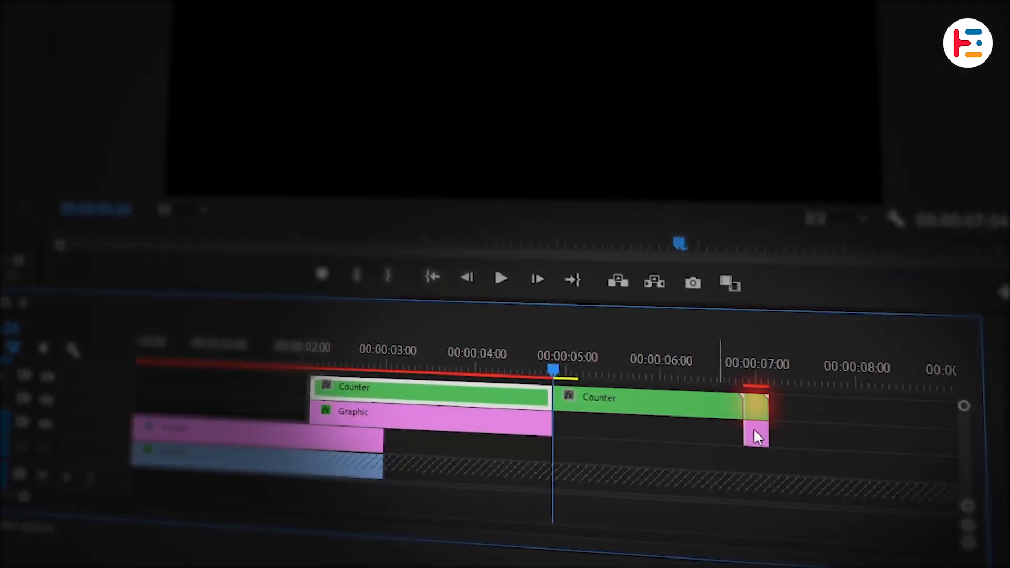
left_click_drag(756, 437, 760, 418)
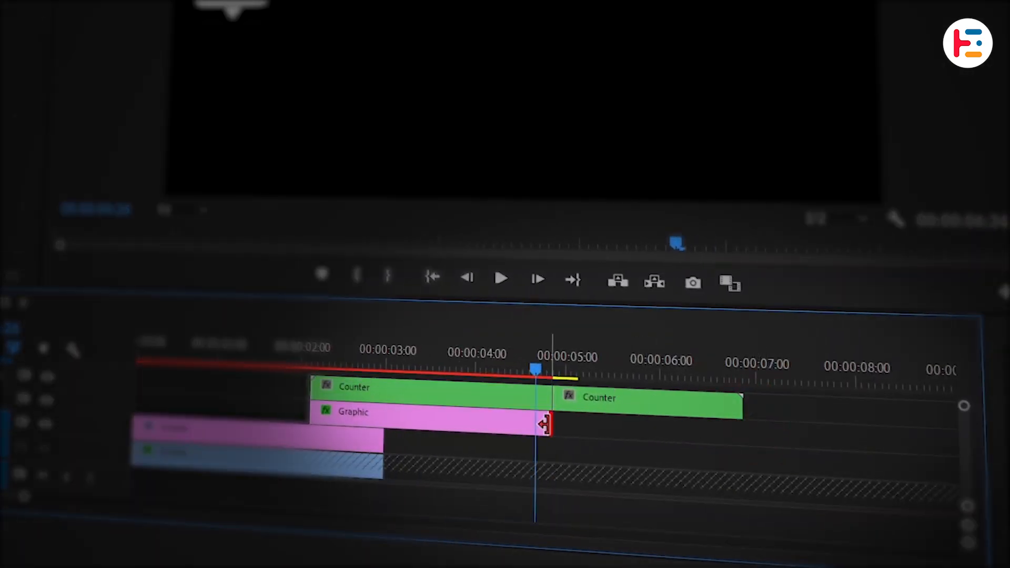
left_click_drag(543, 424, 742, 421)
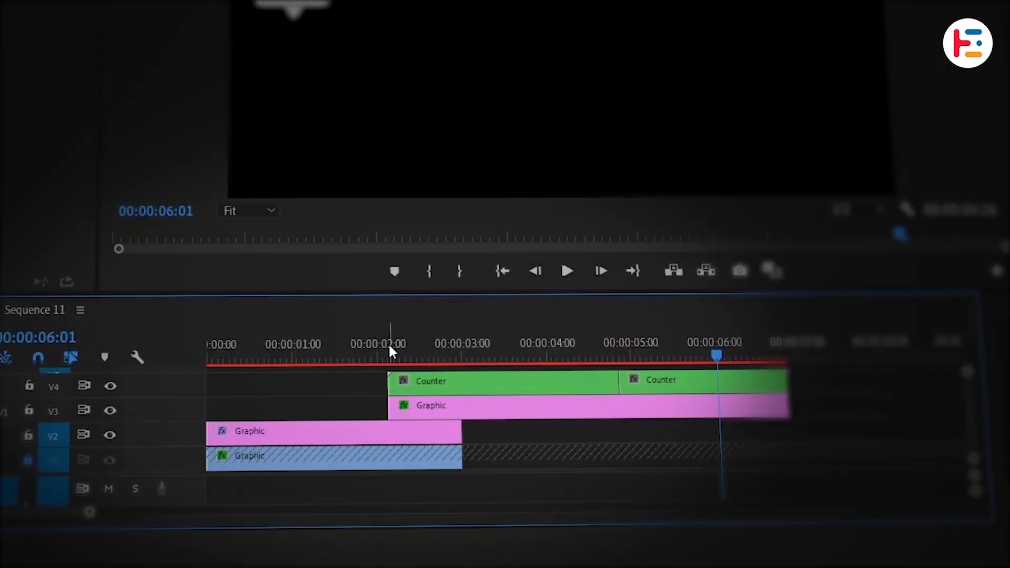
Step: Insert a frame hold segment at the Counter's first frame, 00:00:02:04, and place the held clip at the sequence start, before the running counter
left_click_drag(390, 351, 390, 354)
right_click(439, 386)
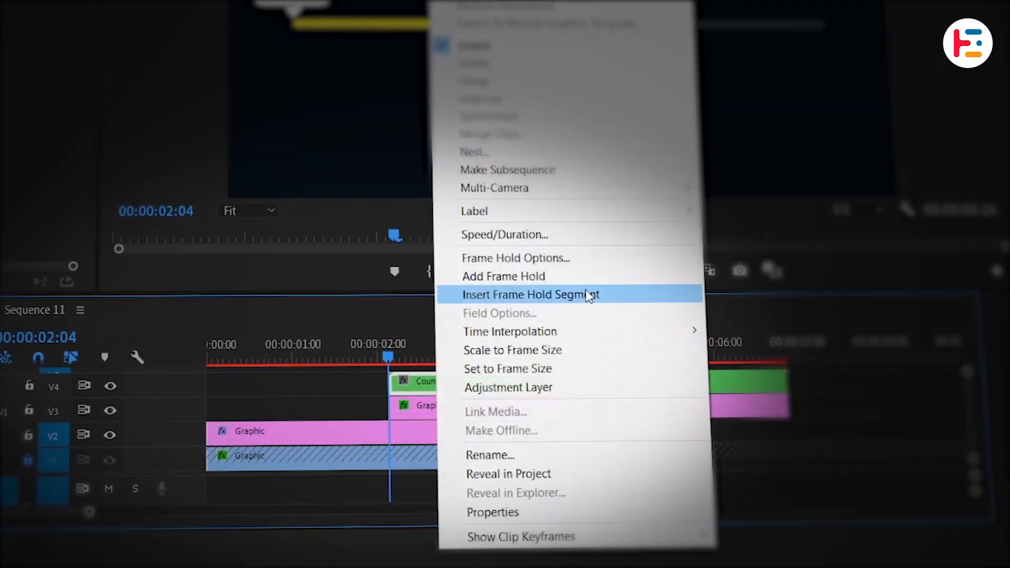
left_click(591, 294)
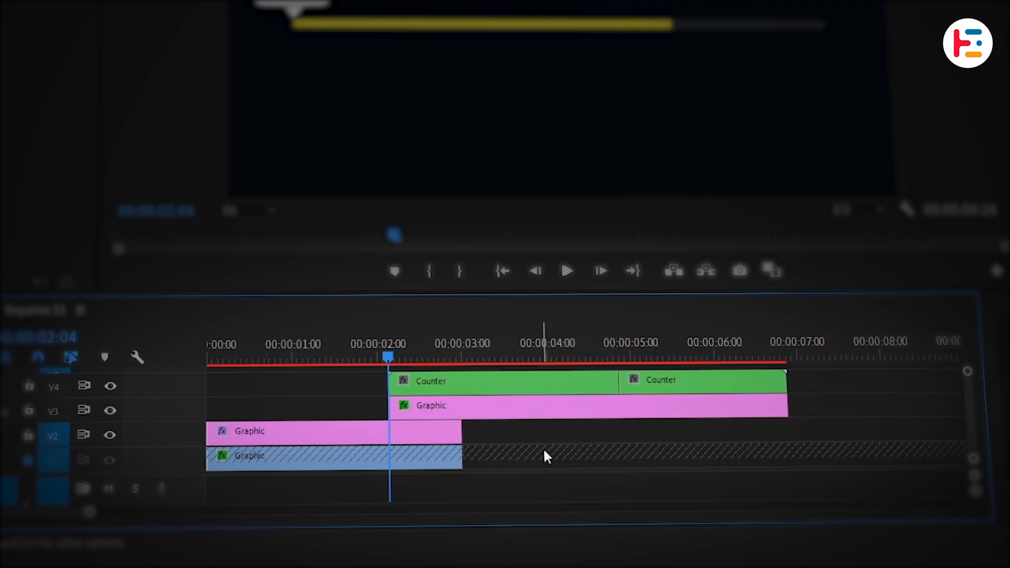
key("Home")
left_click(480, 344)
key("ctrl+v")
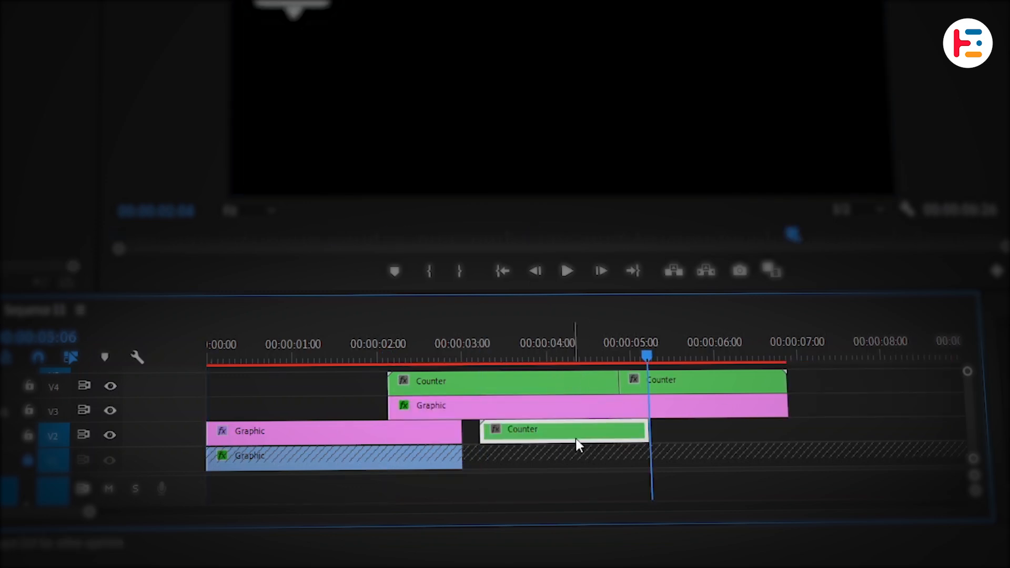
left_click_drag(575, 442, 288, 394)
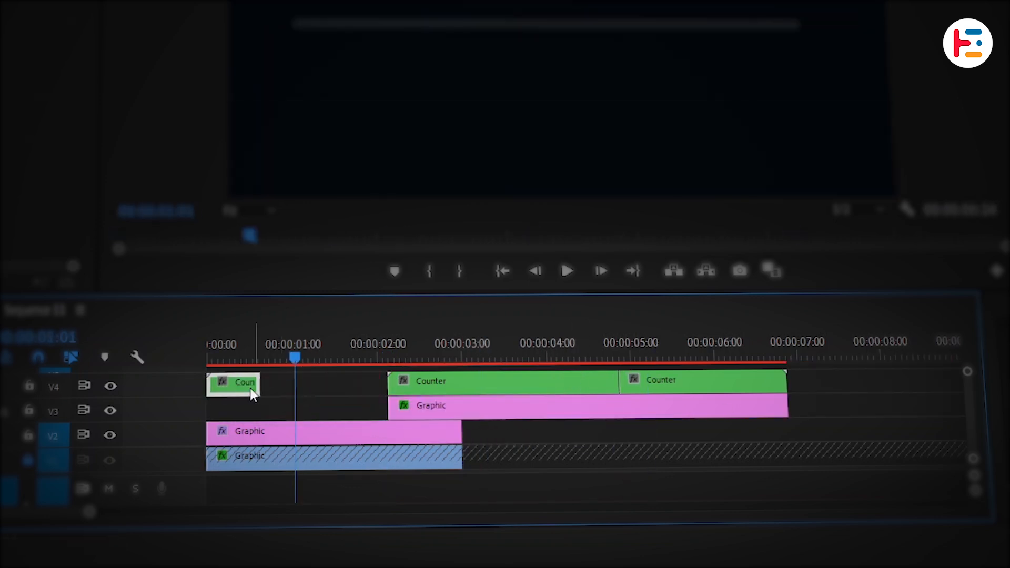
left_click_drag(252, 394, 358, 389)
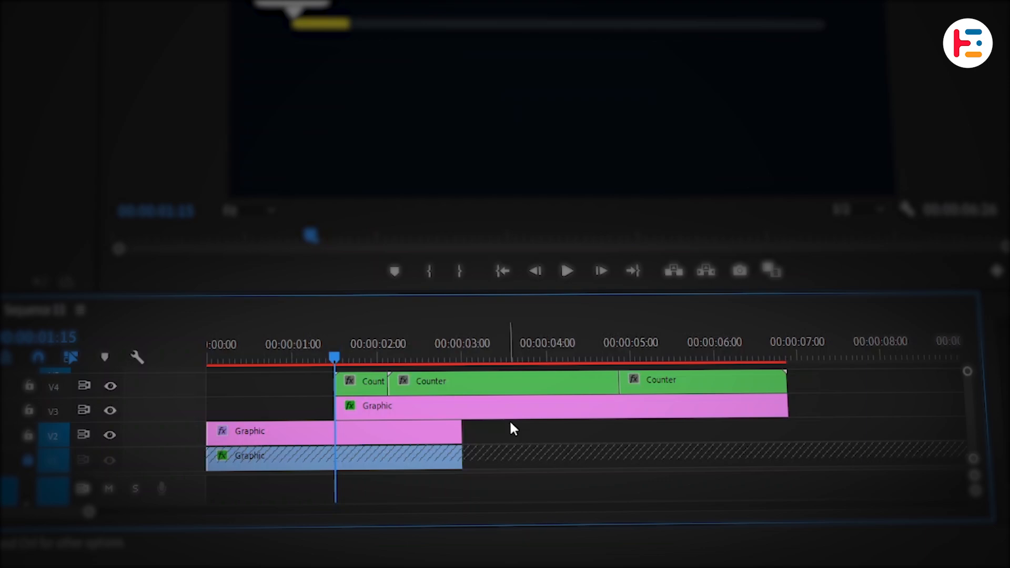
Step: Nest the Counter clips and the callout graphic together as a sequence named "Tooltip"
left_click_drag(513, 411, 292, 349)
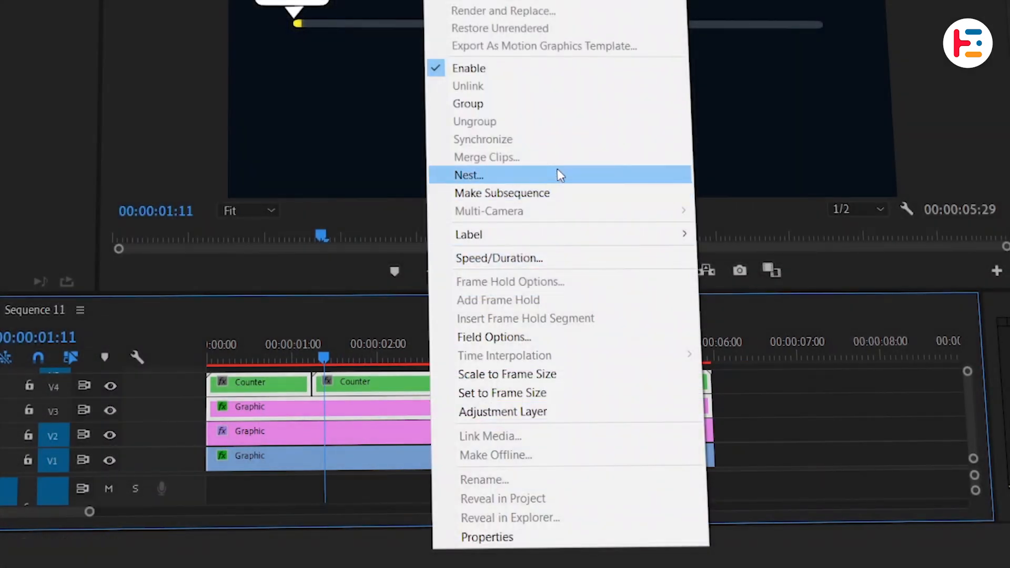
left_click(557, 174)
type("Tooltip")
key("Return")
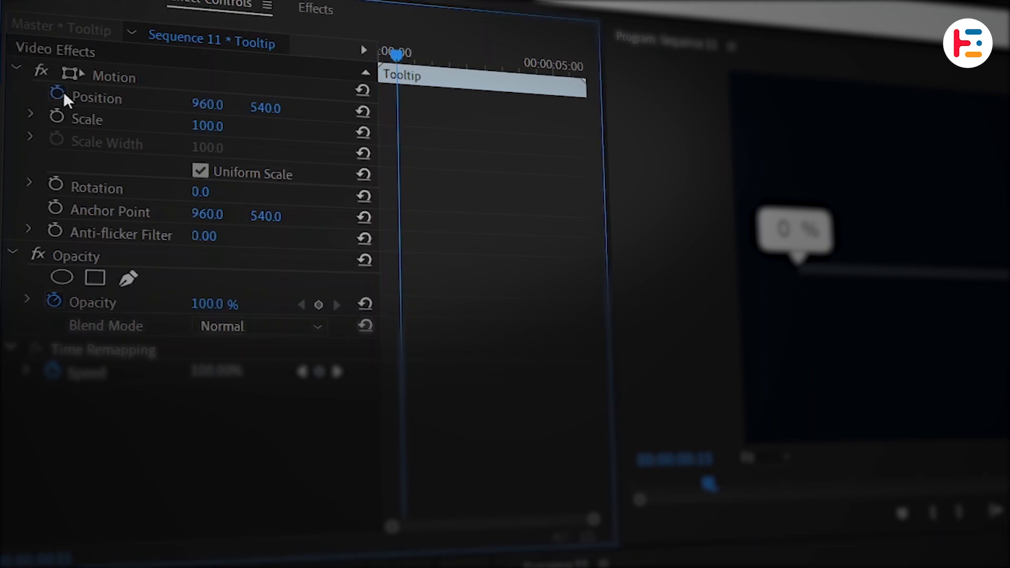
Step: Keyframe the Tooltip's position at 960, 540 at frame 15 and at 960, 481 at the clip start
left_click(58, 92)
left_click(399, 46)
left_click_drag(399, 50, 333, 50)
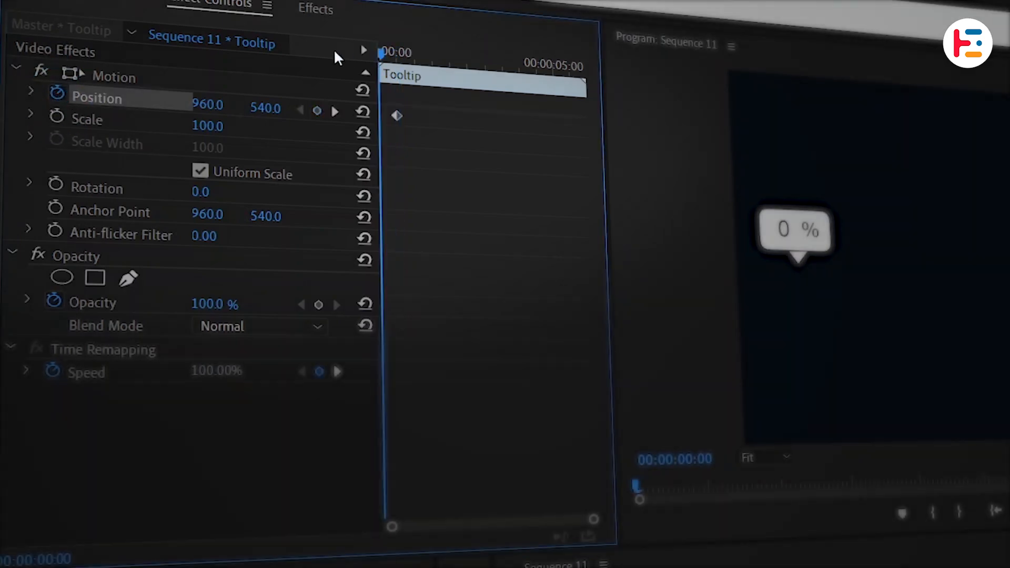
left_click_drag(266, 107, 177, 251)
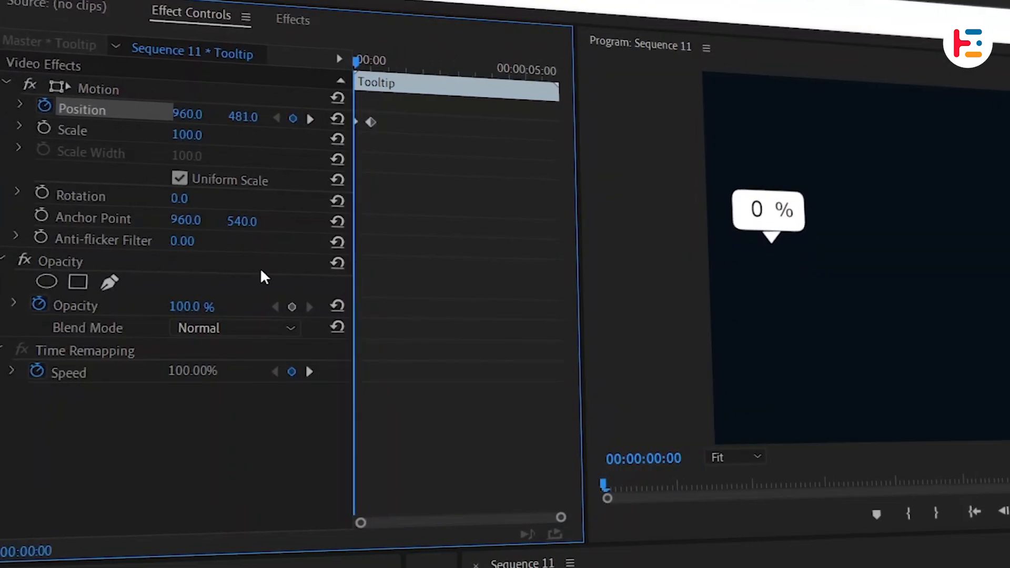
Step: Keyframe the Tooltip's opacity from 0% at the clip start to 100% at 00:00:00:07
left_click(290, 307)
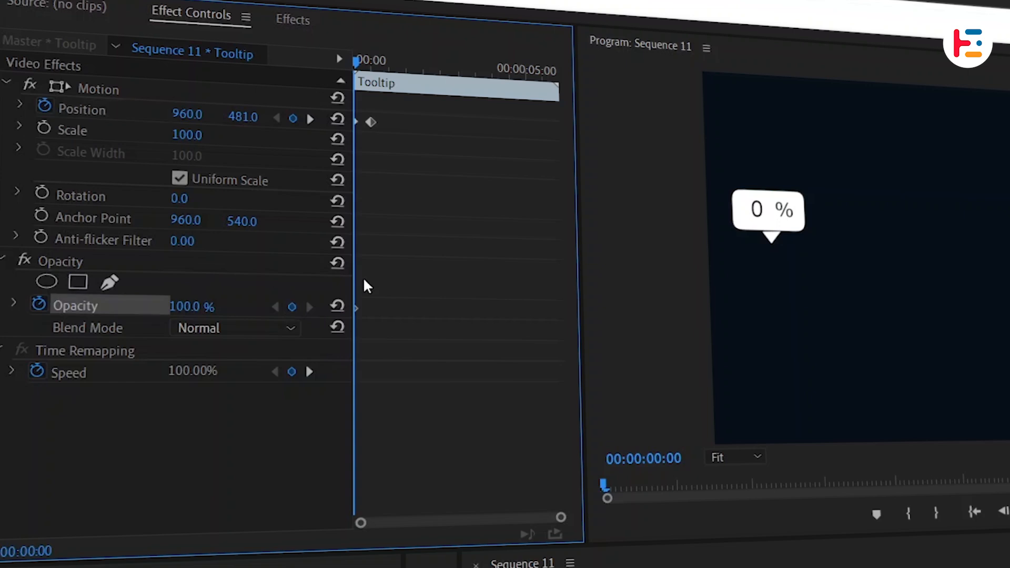
scroll(363, 276, "up", 3)
left_click(367, 308)
left_click_drag(368, 309, 389, 309)
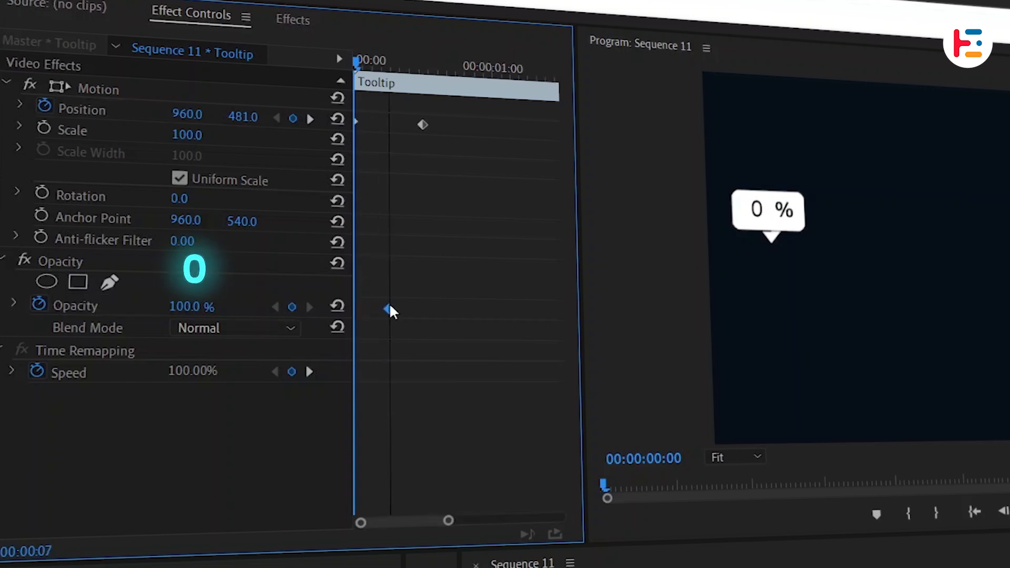
left_click(198, 306)
type("0")
key("Return")
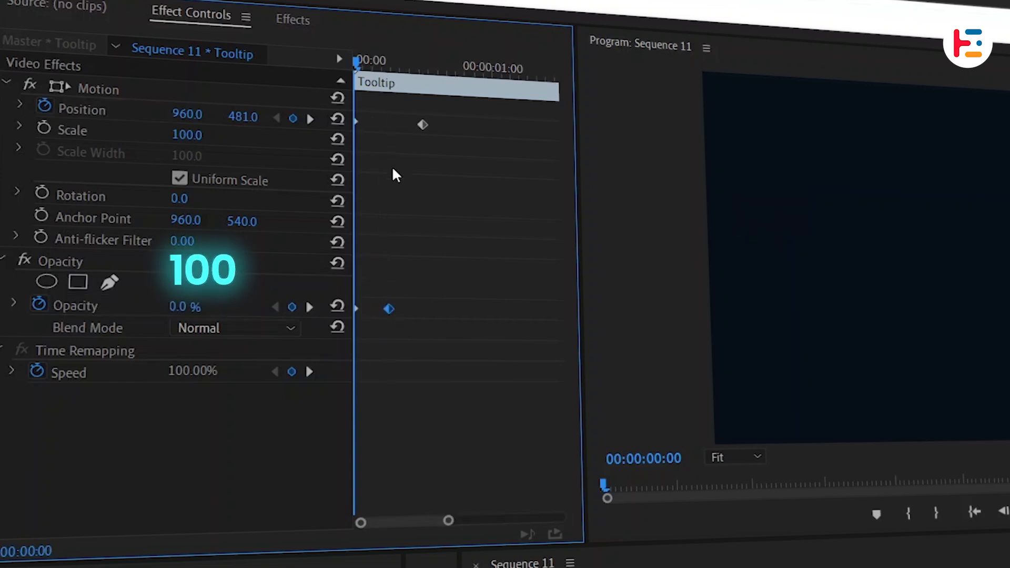
Step: Apply temporal easing to the Tooltip's position keyframes
left_click(20, 105)
right_click(356, 122)
left_click(642, 388)
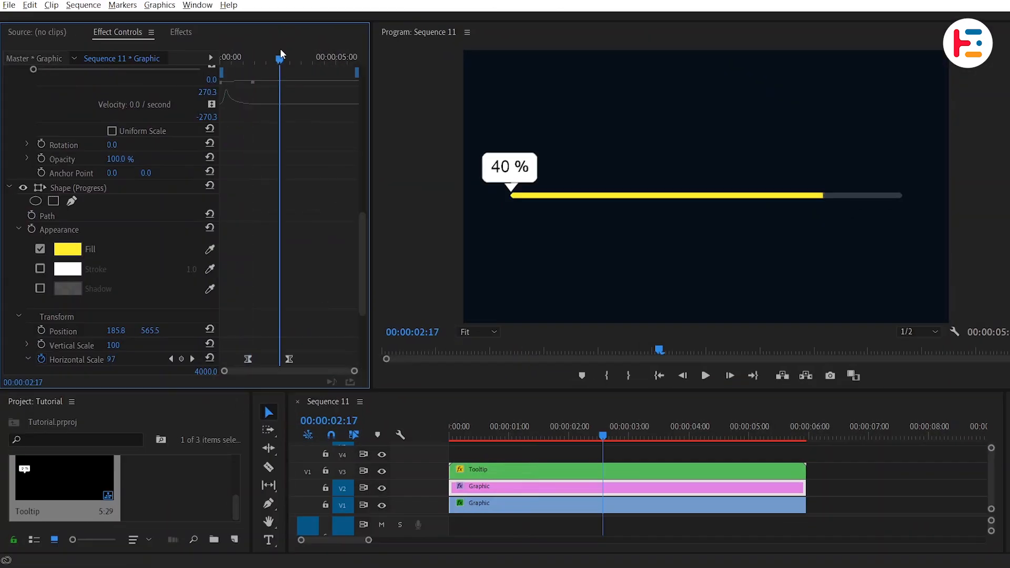
Step: Add a position keyframe to the Tooltip at 00:00:01:07, where the progress bar's horizontal scale animation begins
left_click_drag(280, 54, 251, 62)
left_click(533, 474)
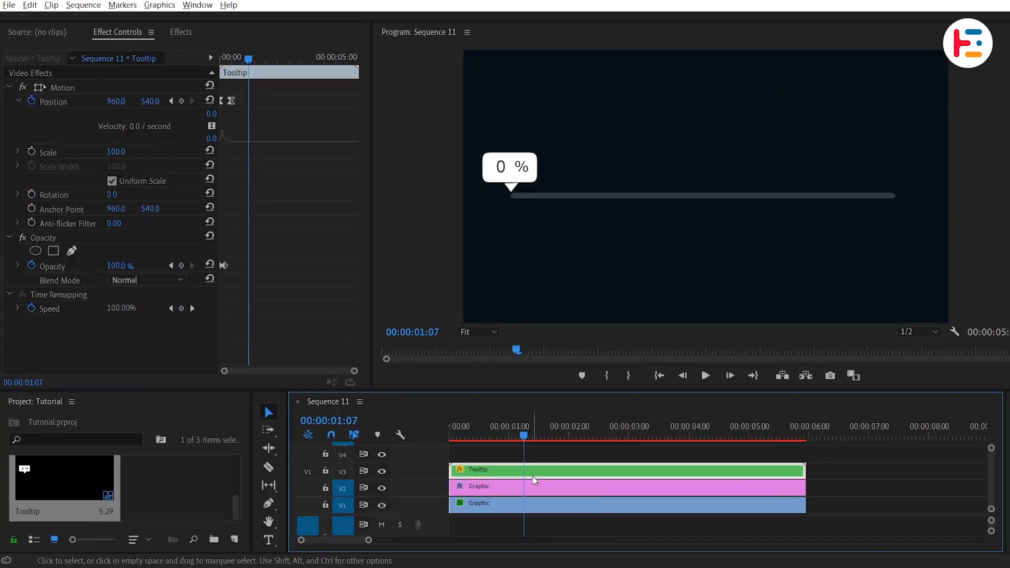
left_click(182, 101)
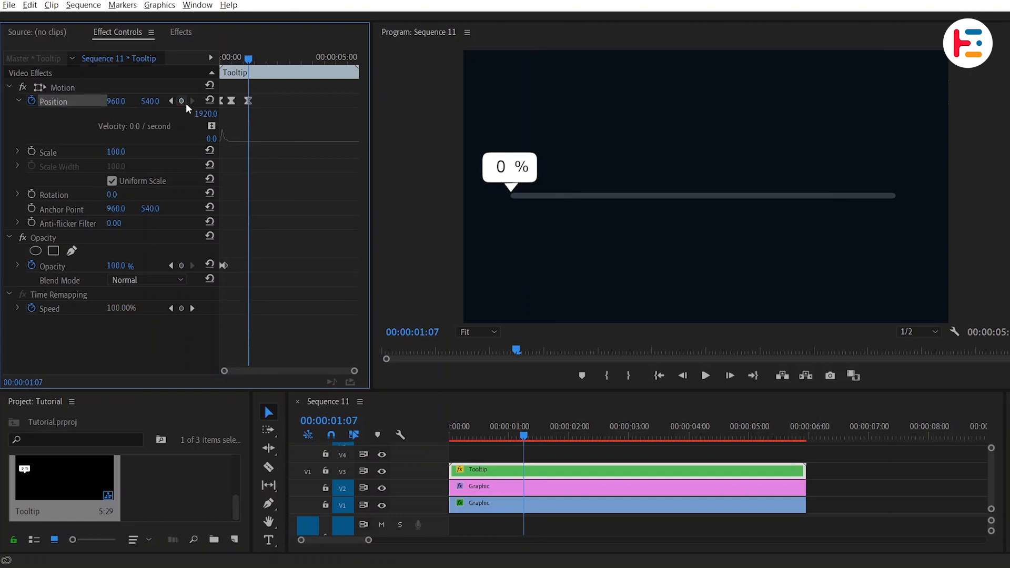
Step: Keyframe the Tooltip's position at 2233, 540 at 00:00:03:00, aligned with the end of the yellow progress fill
left_click(489, 488)
scroll(316, 242, "down", 10)
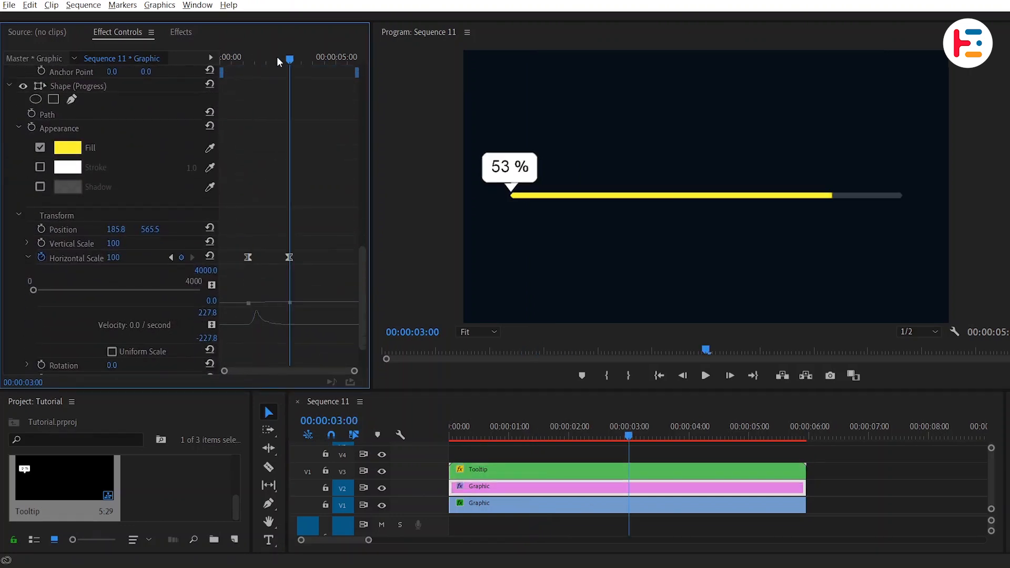
left_click(500, 470)
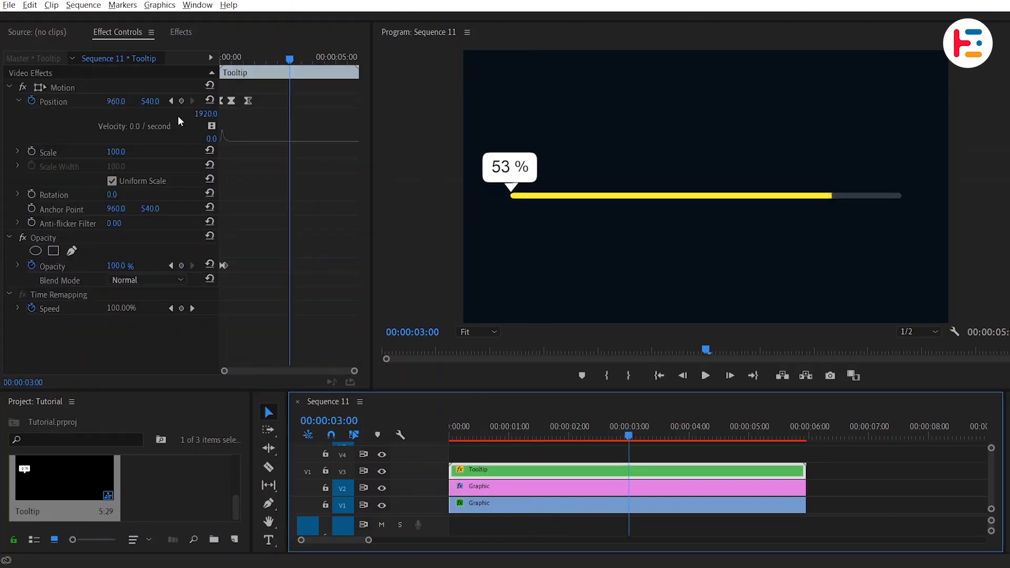
left_click_drag(117, 102, 595, 101)
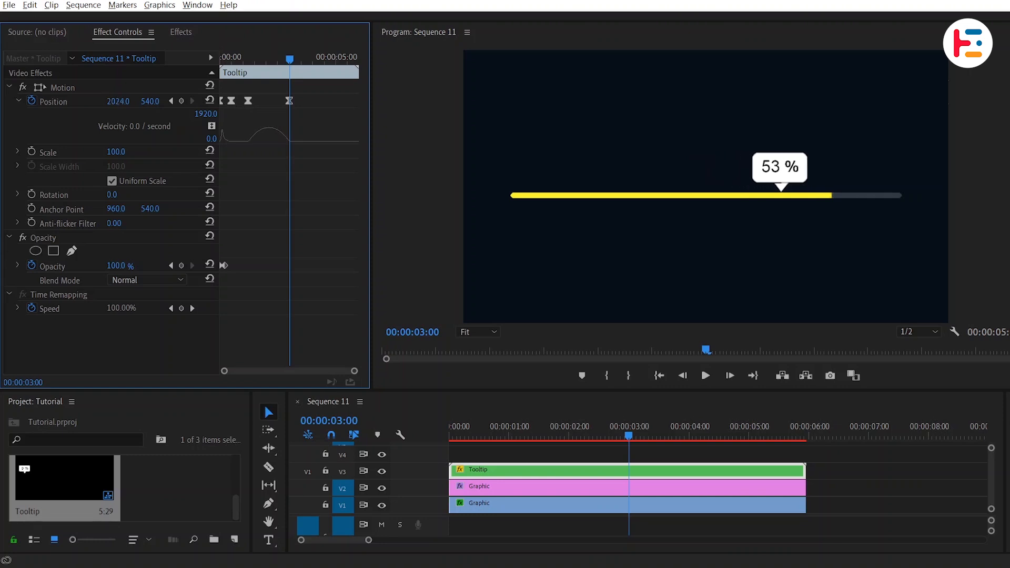
Step: Ease the Tooltip's horizontal movement between 00:00:01:07 and 00:00:03:00 with an early velocity peak matching the bar, and preview the animation
right_click(248, 100)
mouse_move(305, 194)
left_click(448, 278)
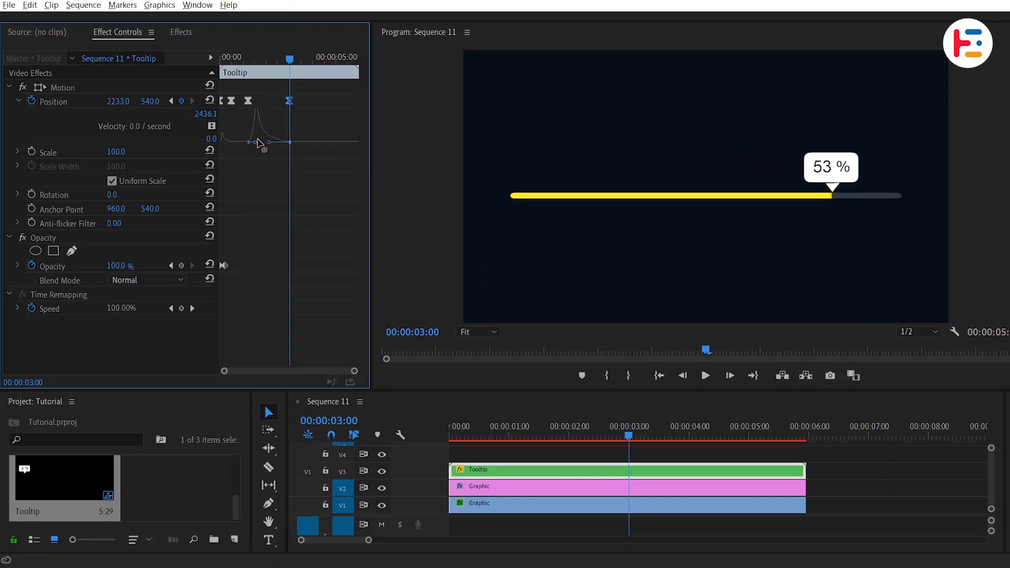
left_click(251, 56)
key("space")
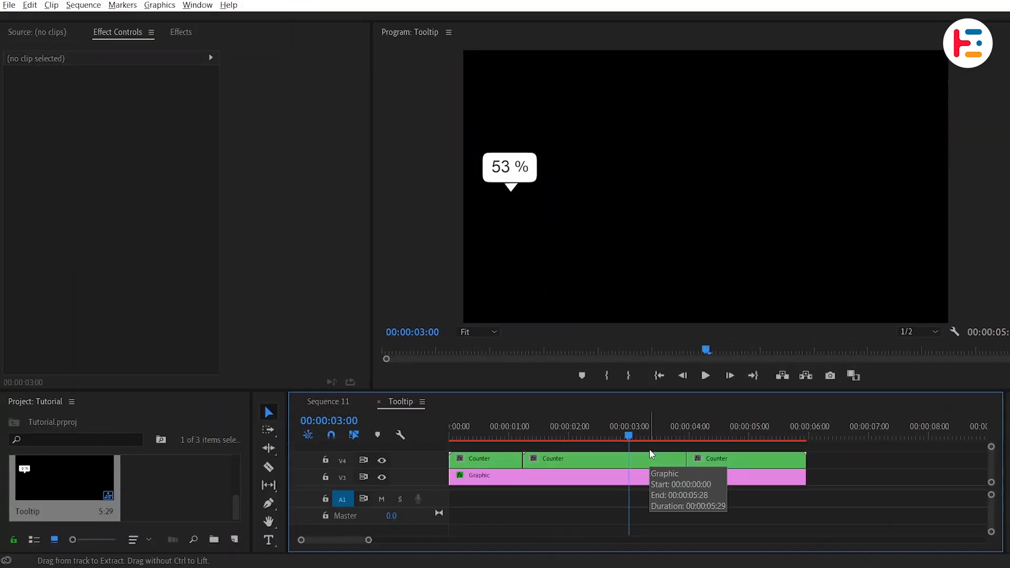
Step: In the Tooltip sequence, rate-stretch the middle Counter clip to end at 00:00:03:00, butt the last Counter clip against it, and return to Sequence 11
left_click(638, 459)
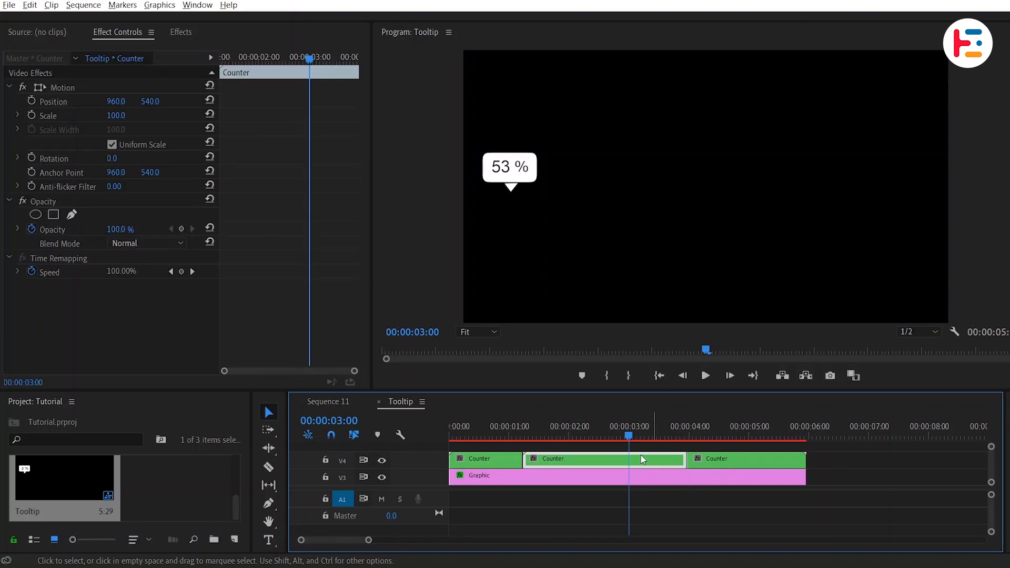
left_click(270, 448)
left_click(336, 476)
left_click_drag(683, 460, 627, 462)
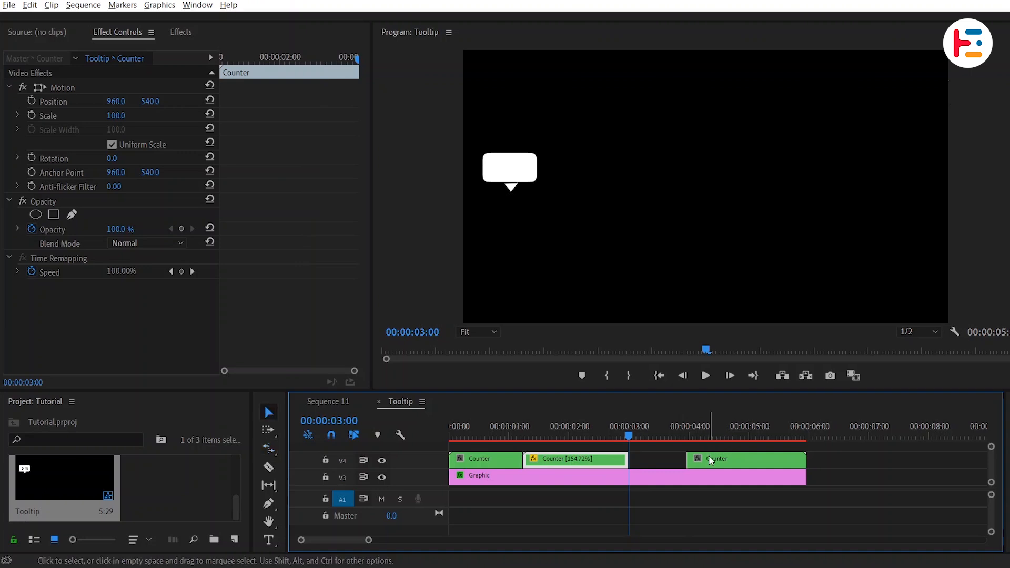
left_click_drag(711, 461, 631, 462)
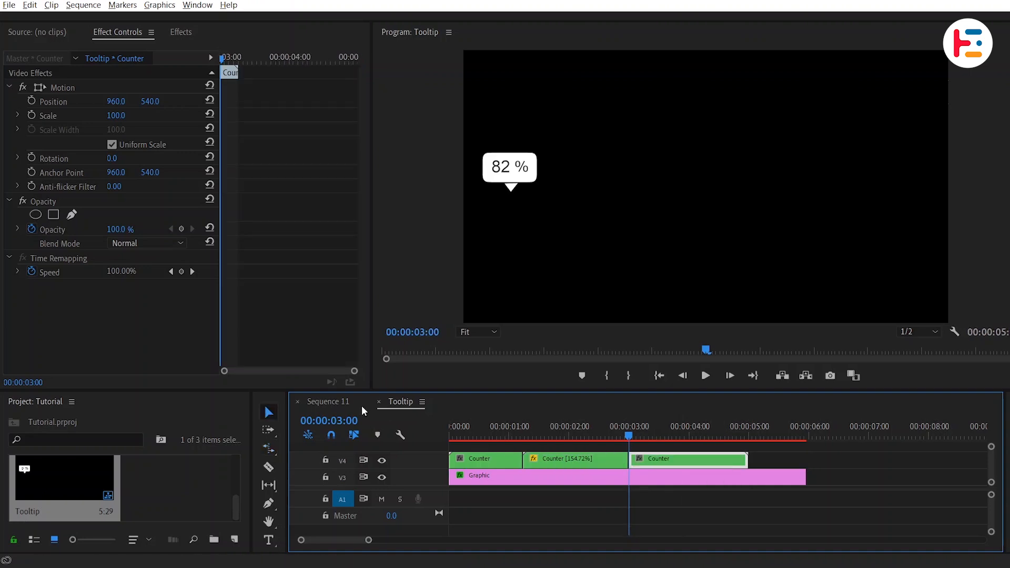
left_click(344, 401)
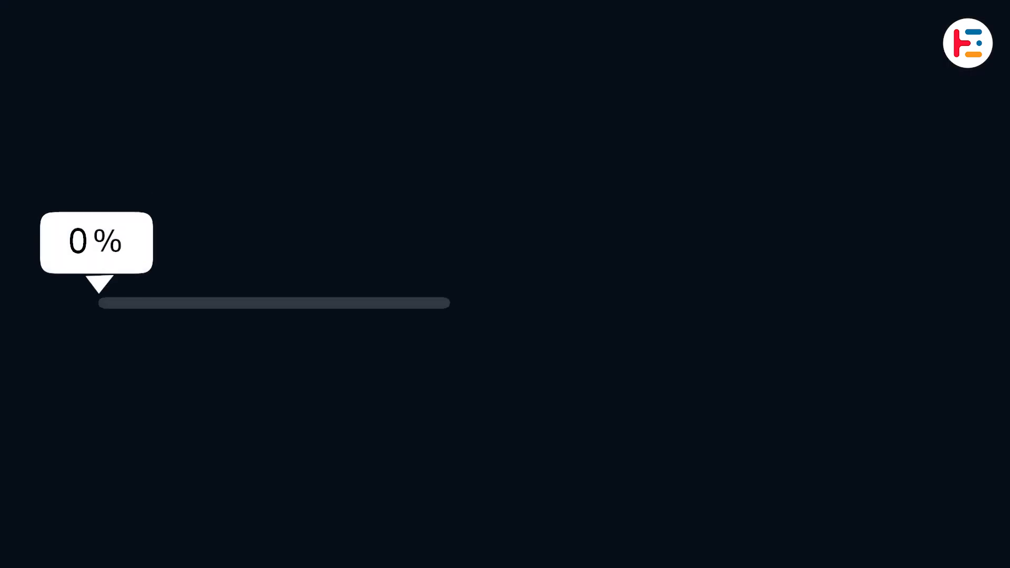